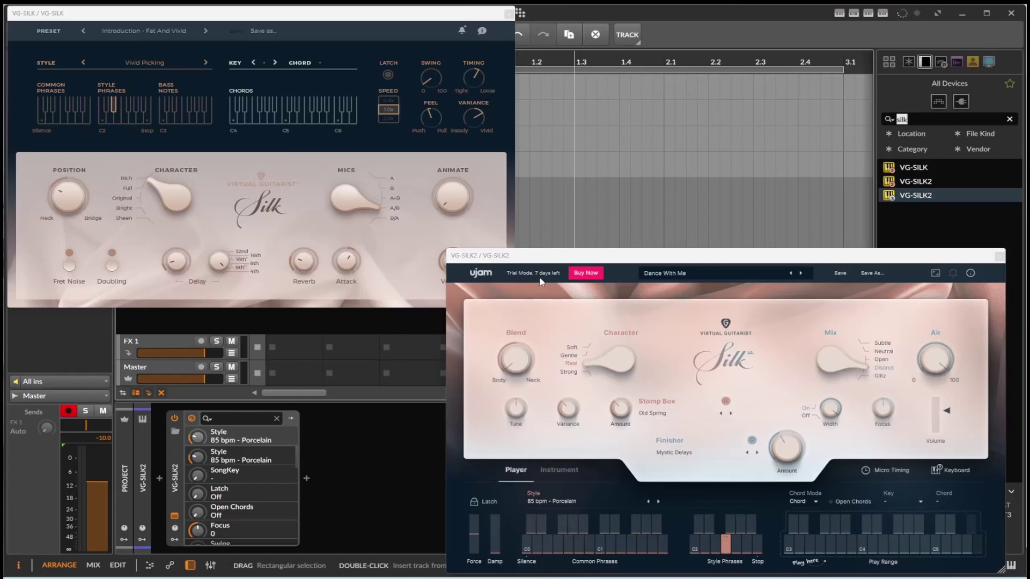
- View both Silk plug-in windows, checking VG-SILK2's Instrument mode before returning it to Player mode
click(286, 22)
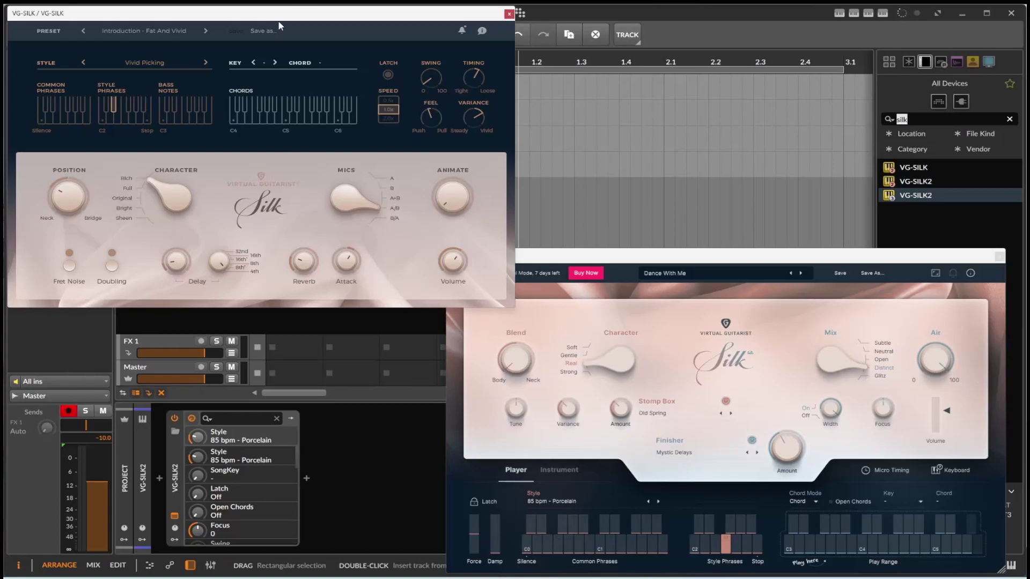
click(602, 259)
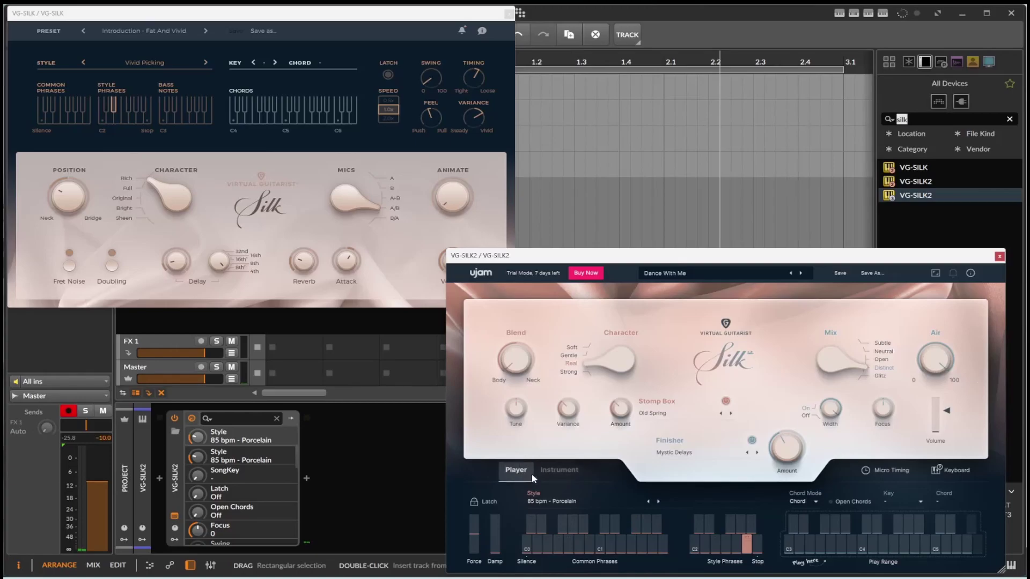
click(548, 474)
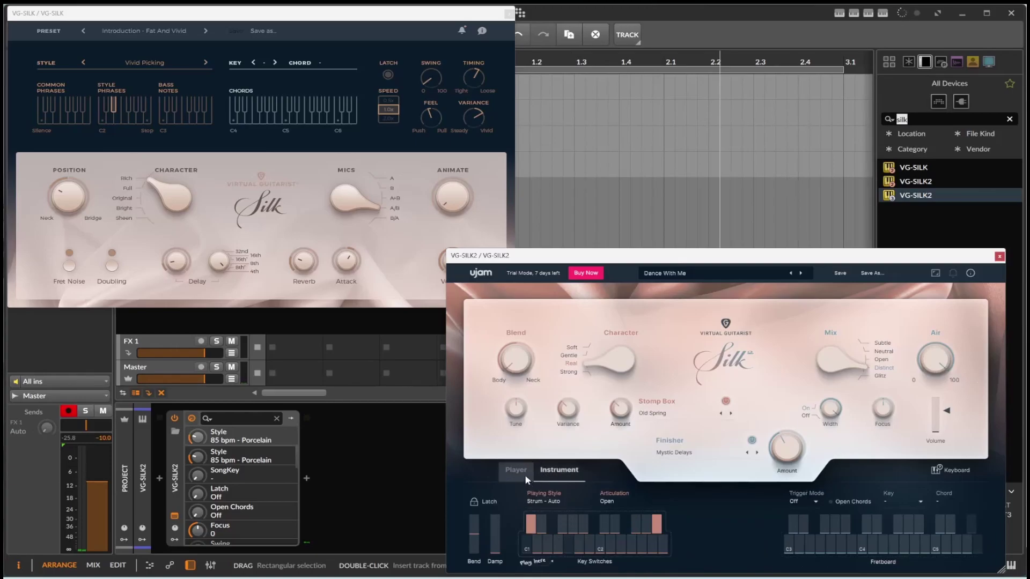
click(524, 474)
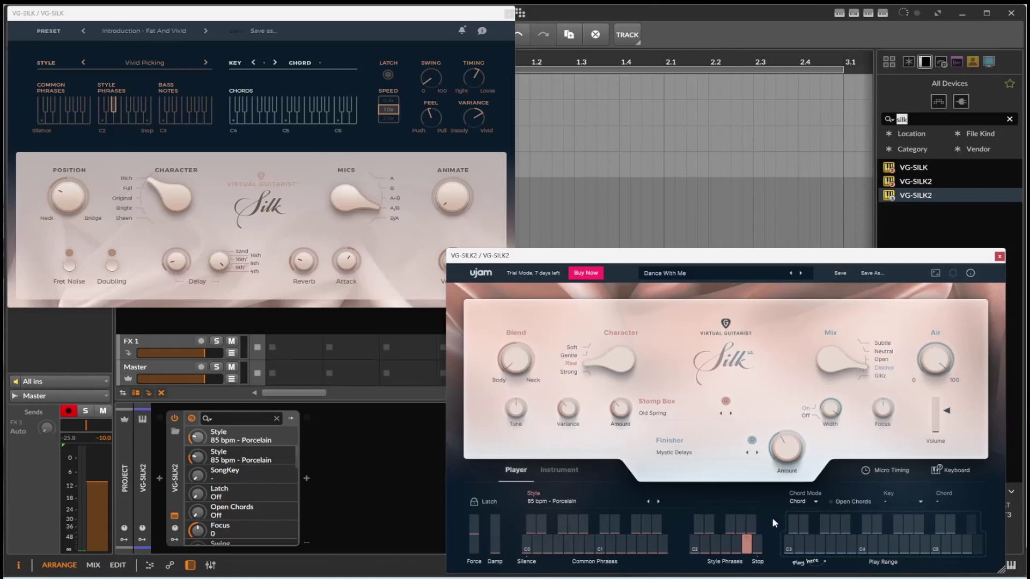
- Move the VG-SILK window clear of the track list, select the VG-SILK track and raise its volume to -2.3 dB
click(85, 118)
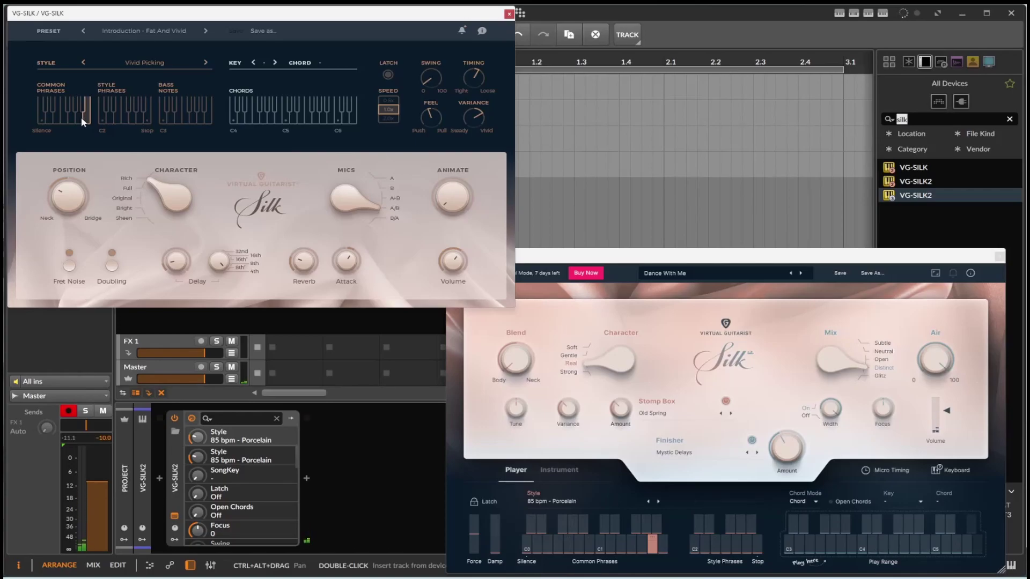
drag(174, 24, 383, 192)
click(138, 135)
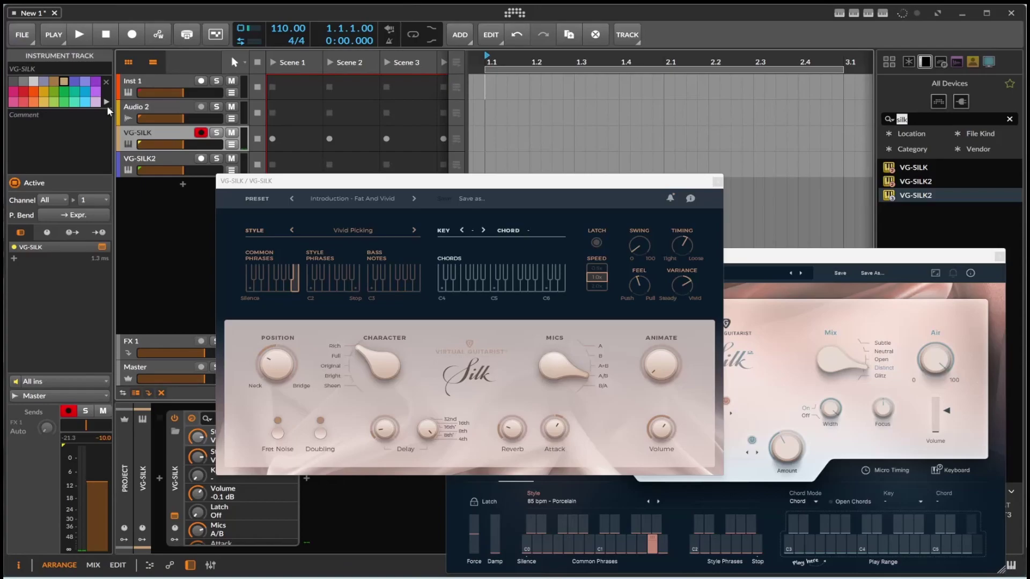
drag(184, 144, 198, 172)
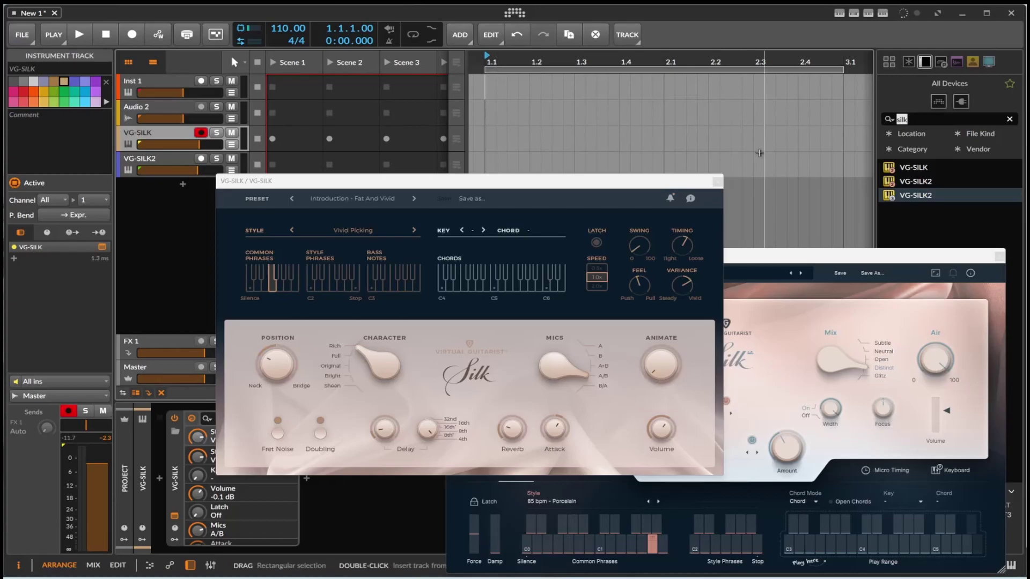
- Close the VG-SILK plug-in window and move the VG-SILK2 window towards the middle of the workspace
drag(618, 186, 472, 64)
click(572, 60)
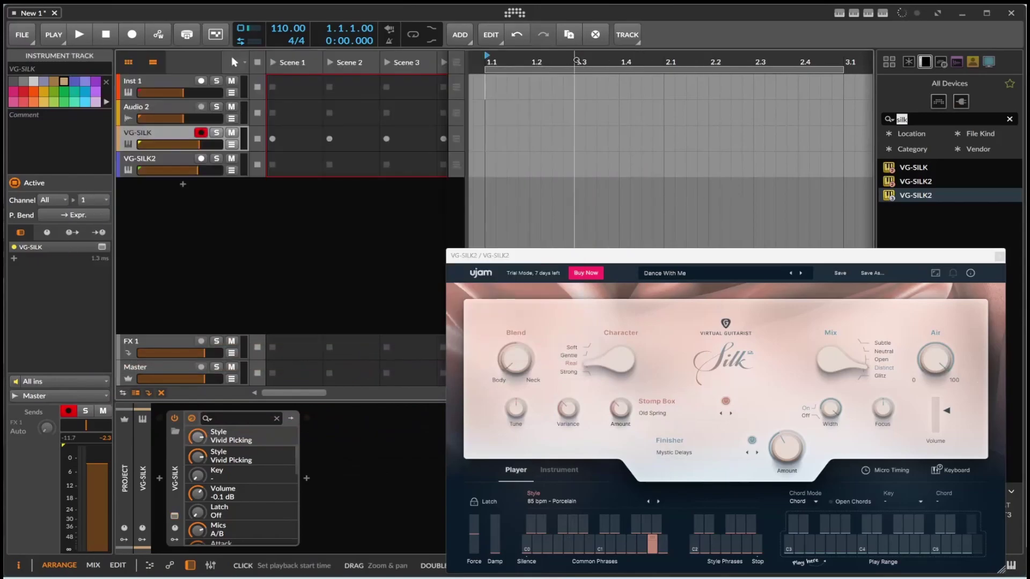
drag(665, 257, 548, 201)
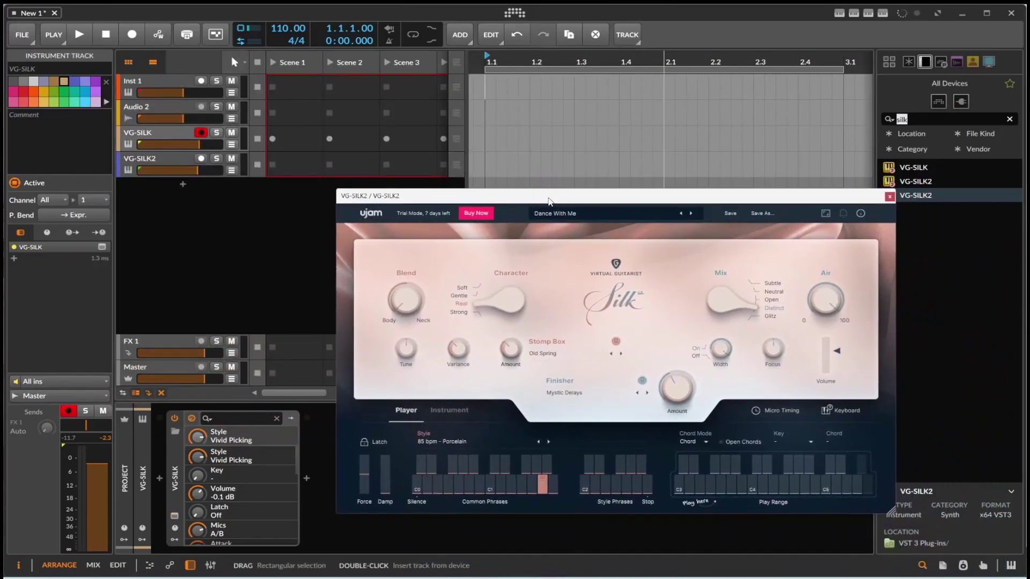
- Try VG-SILK2's Instrument mode and key switches, select the VG-SILK2 track and return the plug-in to Player mode
click(427, 417)
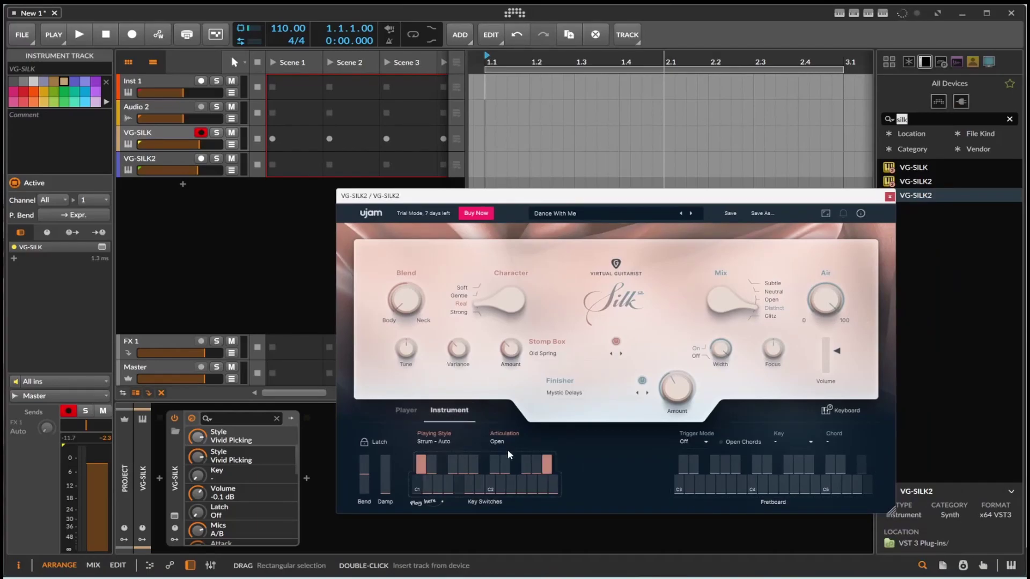
click(524, 468)
click(529, 483)
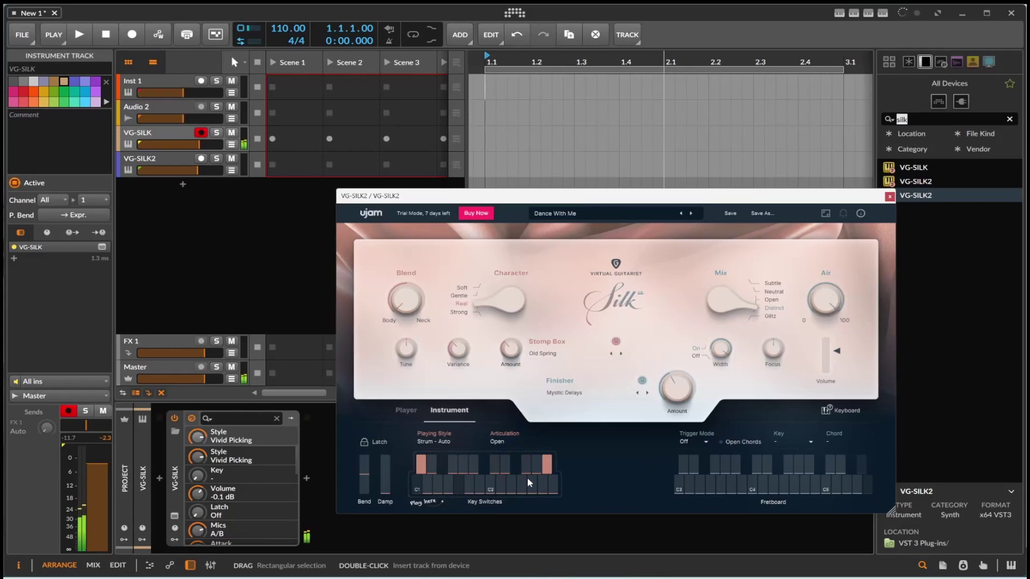
click(167, 159)
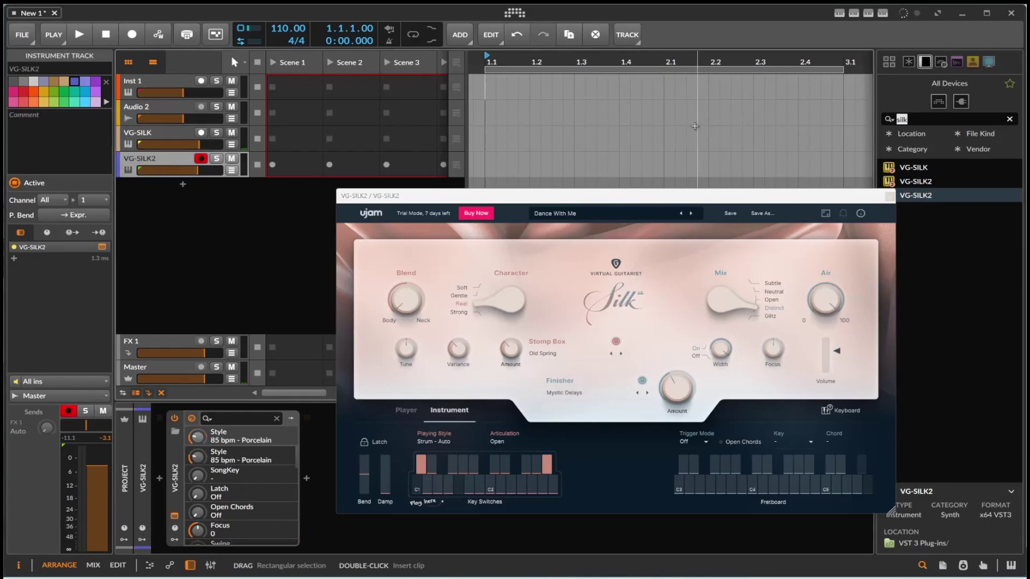
click(405, 411)
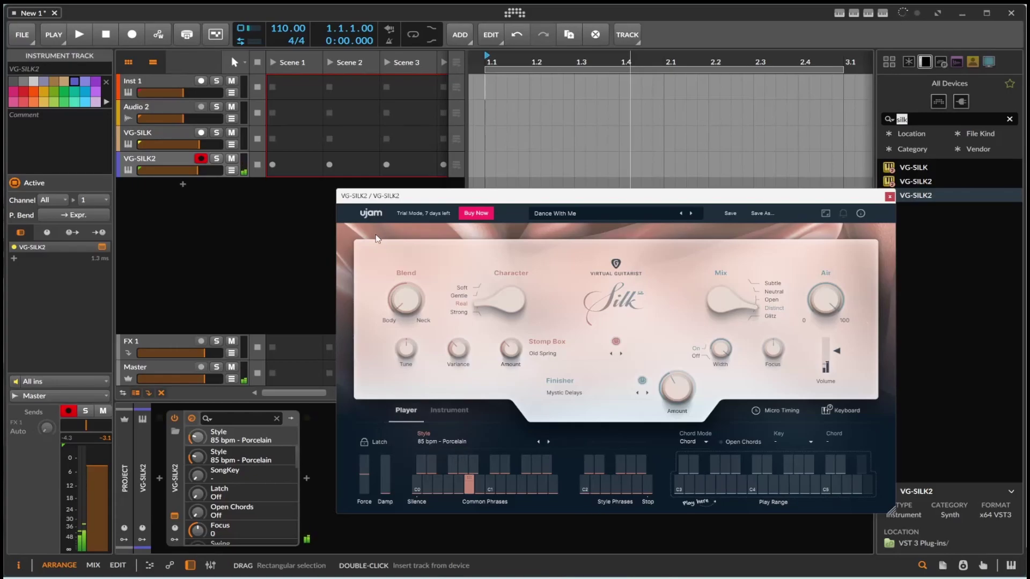
- Select the VG-SILK track, reopen its plug-in window and arrange both Silk windows so they can be compared
click(177, 135)
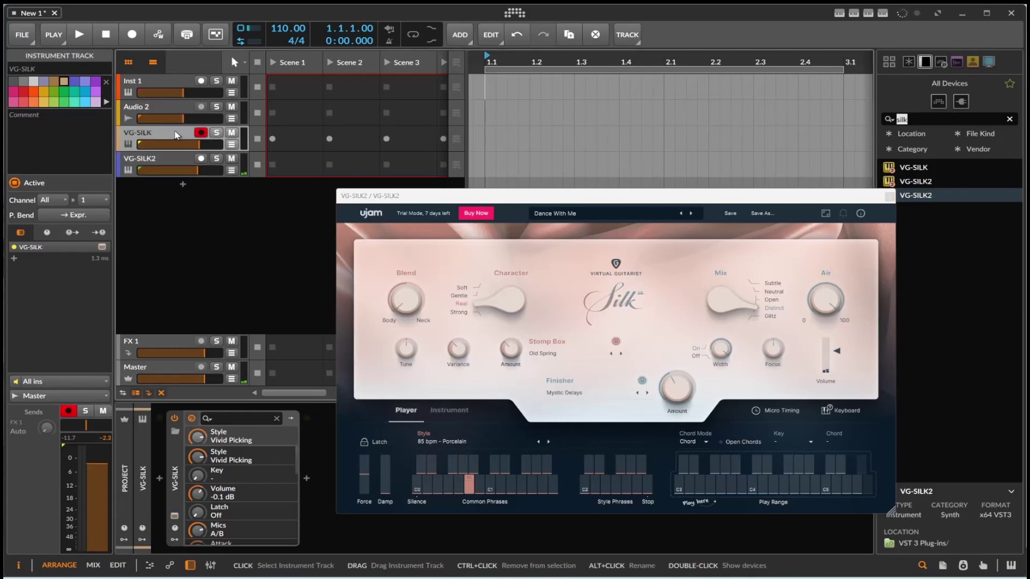
click(174, 516)
drag(255, 61, 192, 24)
drag(553, 195, 698, 241)
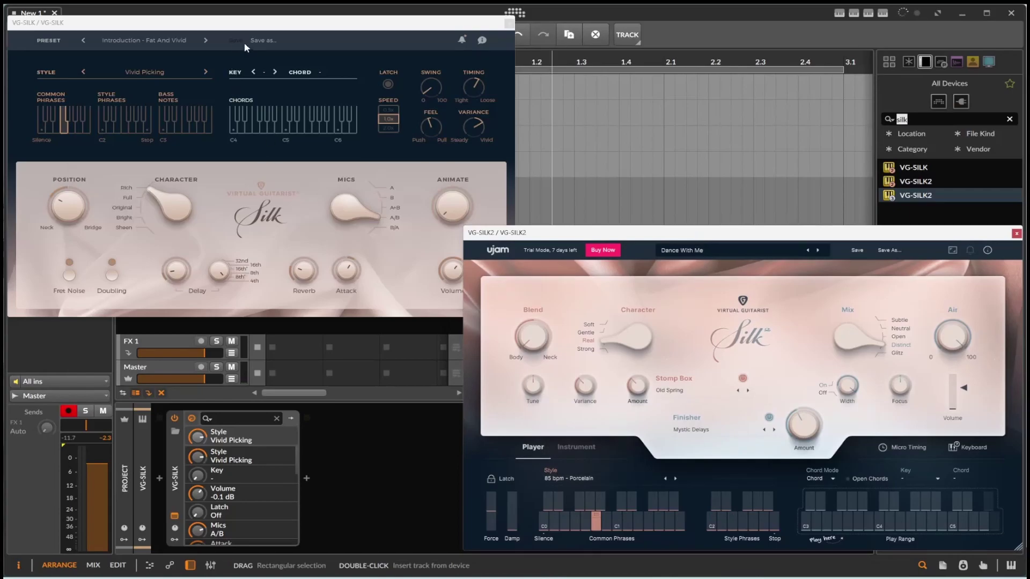
- Look at VG-SILK's factory preset categories and its Save Preset dialog, cancelling without saving
click(195, 36)
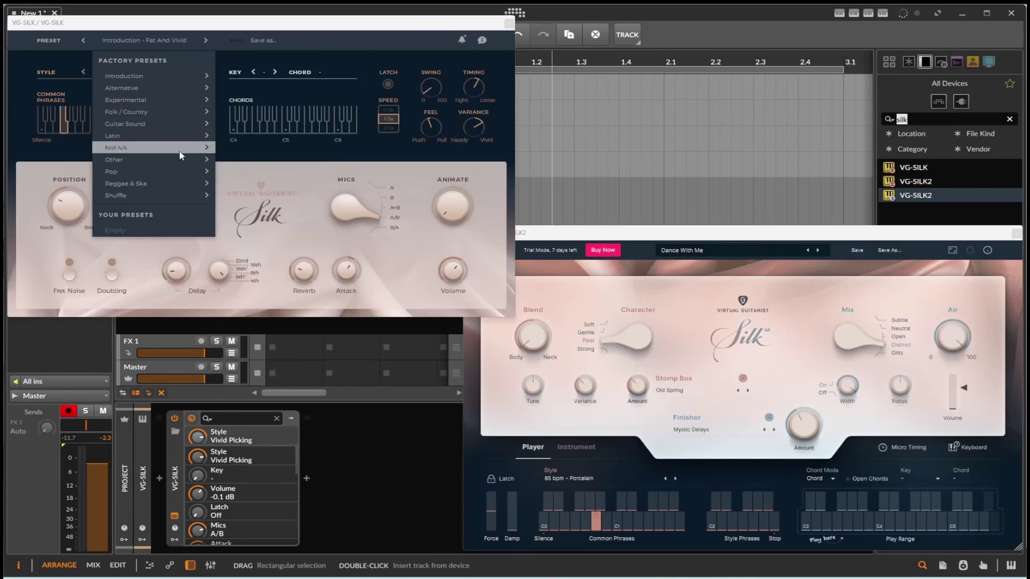
click(274, 40)
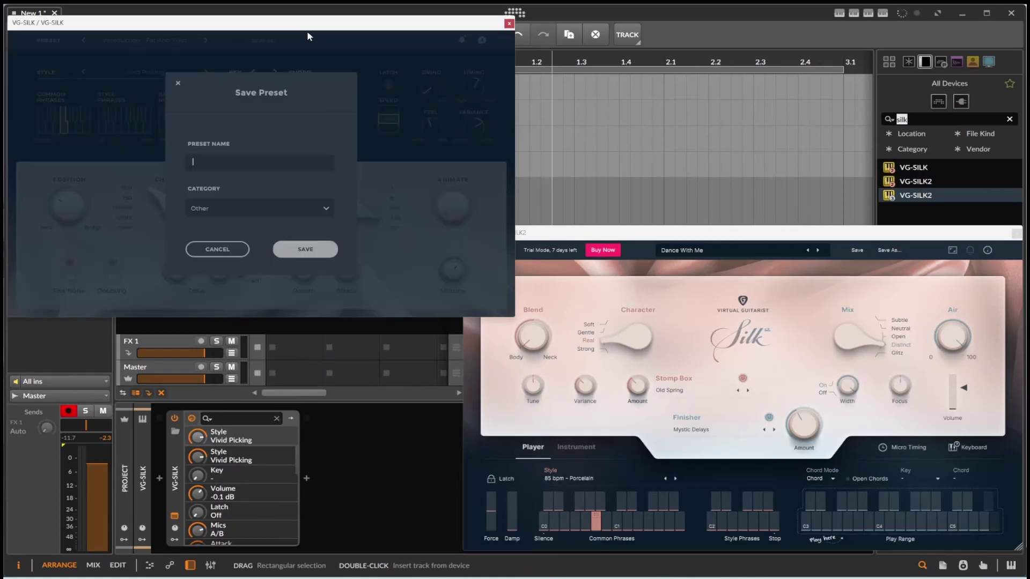
click(234, 245)
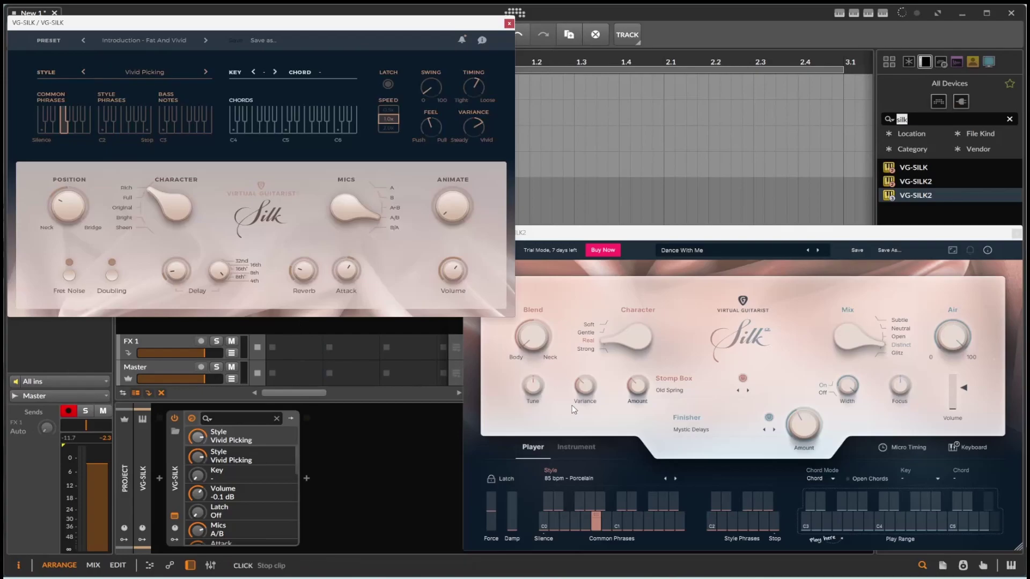
- Look through the list of styles in VG-SILK2's Player mode and close it without choosing one
click(579, 437)
click(568, 481)
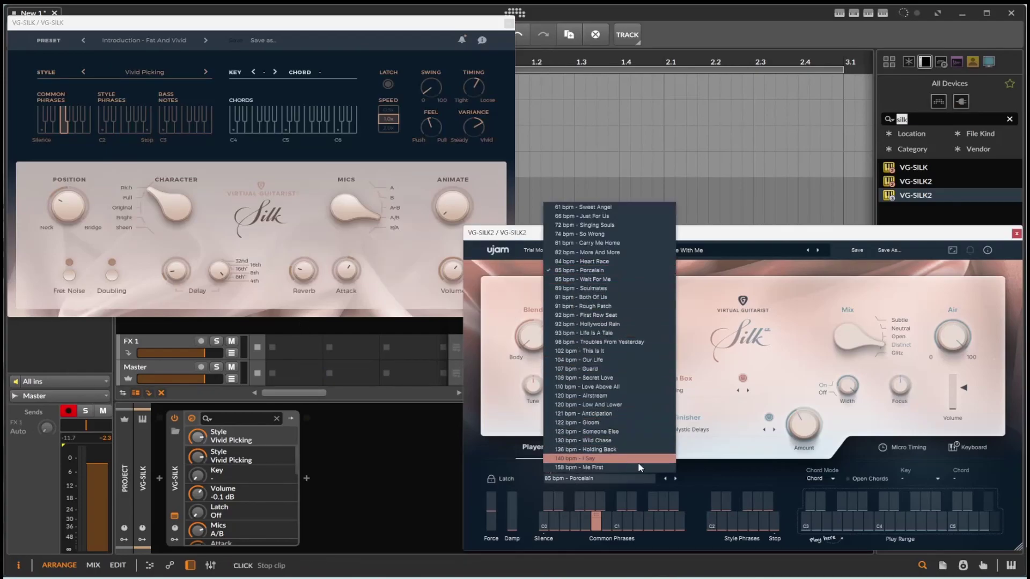
click(750, 468)
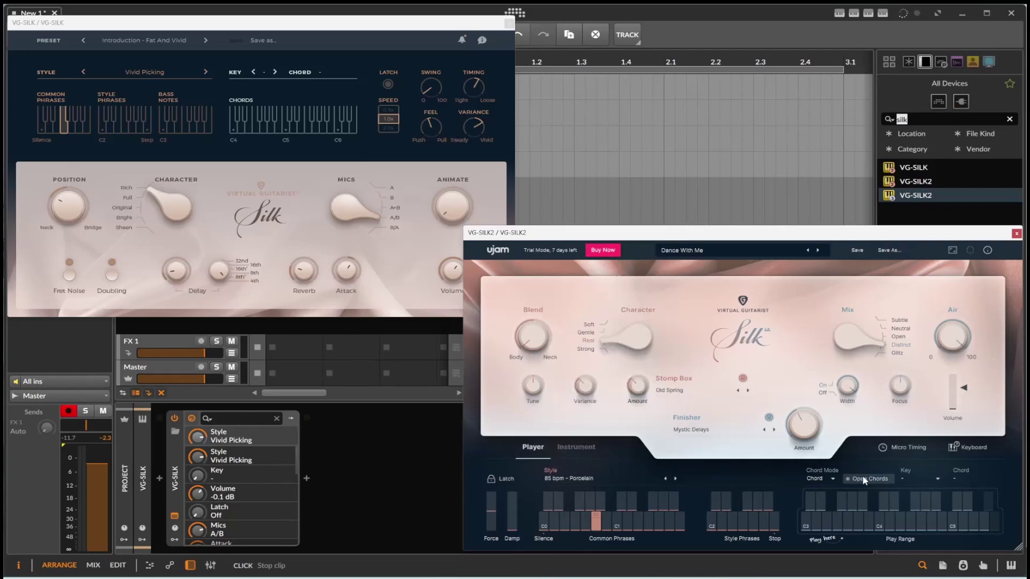
- Show VG-SILK2's keyboard overview of Player mode and advance the style to 85 bpm - Wait For Me
click(973, 449)
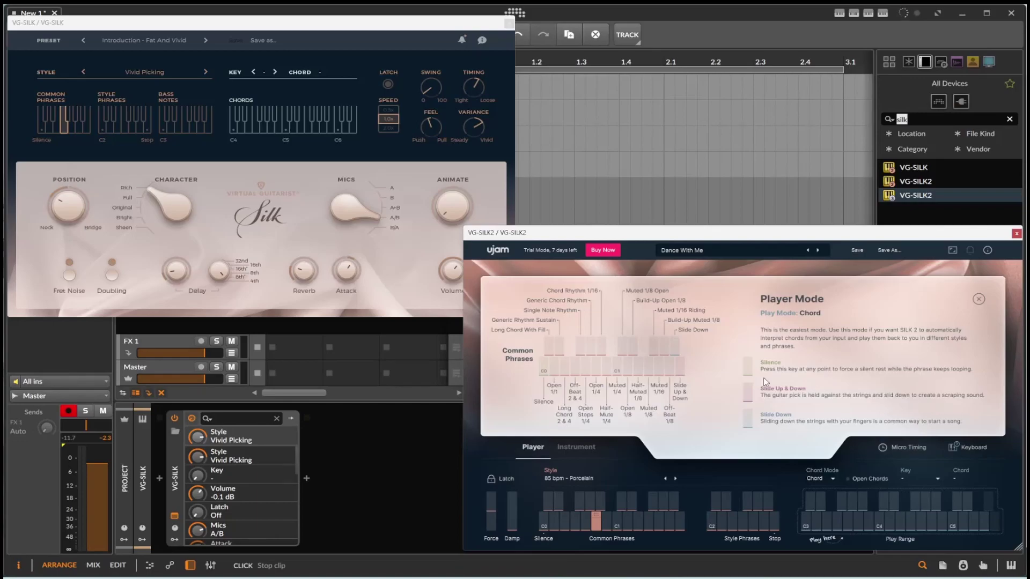
click(674, 478)
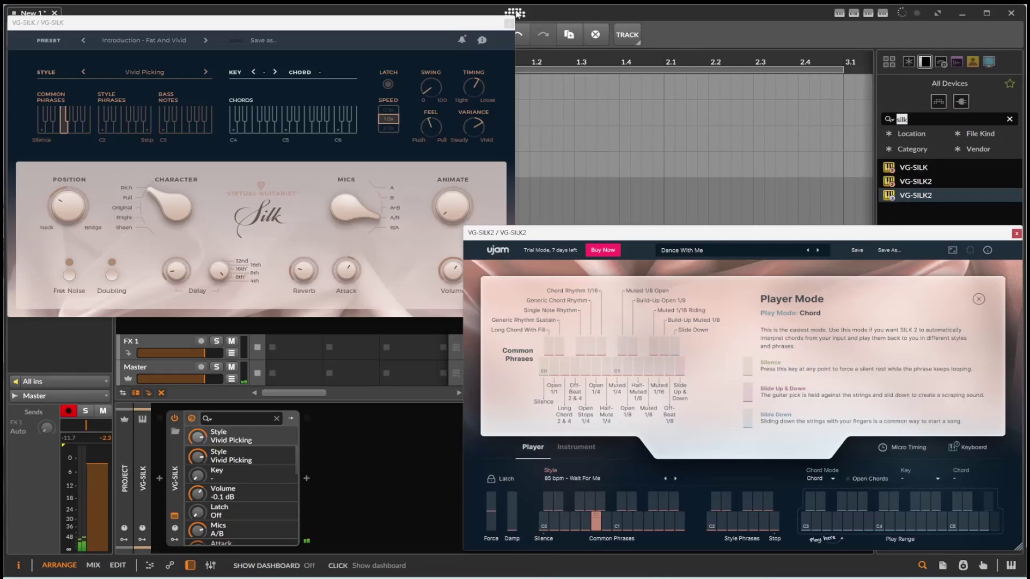
- Shift the VG-SILK window off the track list, select the VG-SILK2 track and move the window back
click(509, 30)
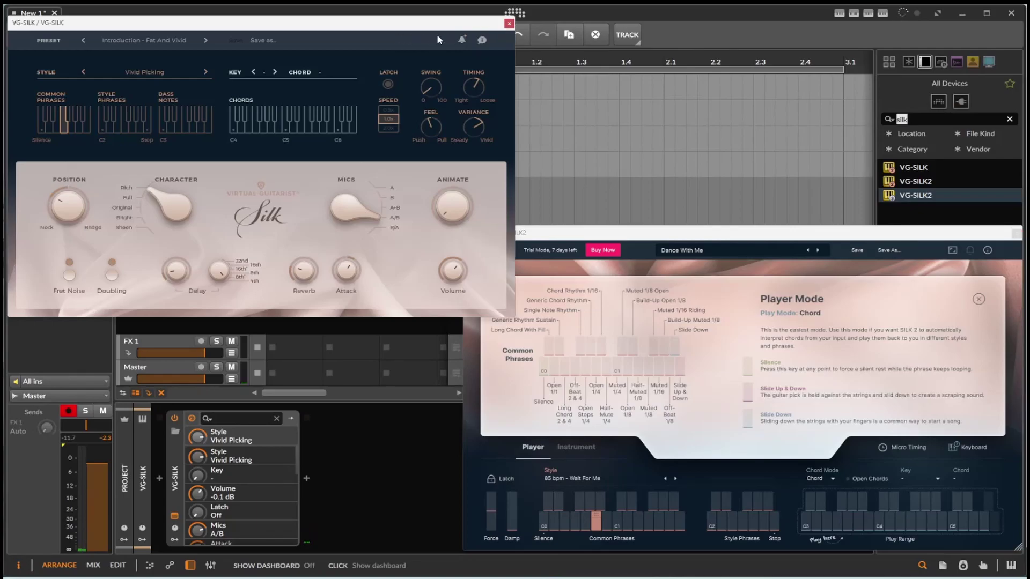
drag(434, 31, 621, 33)
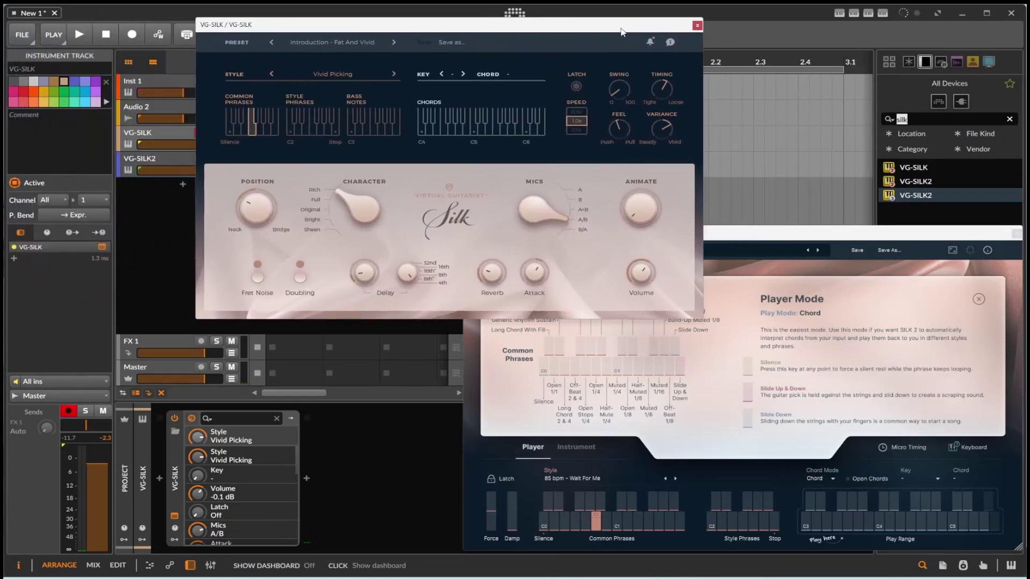
click(173, 156)
drag(285, 25, 124, 28)
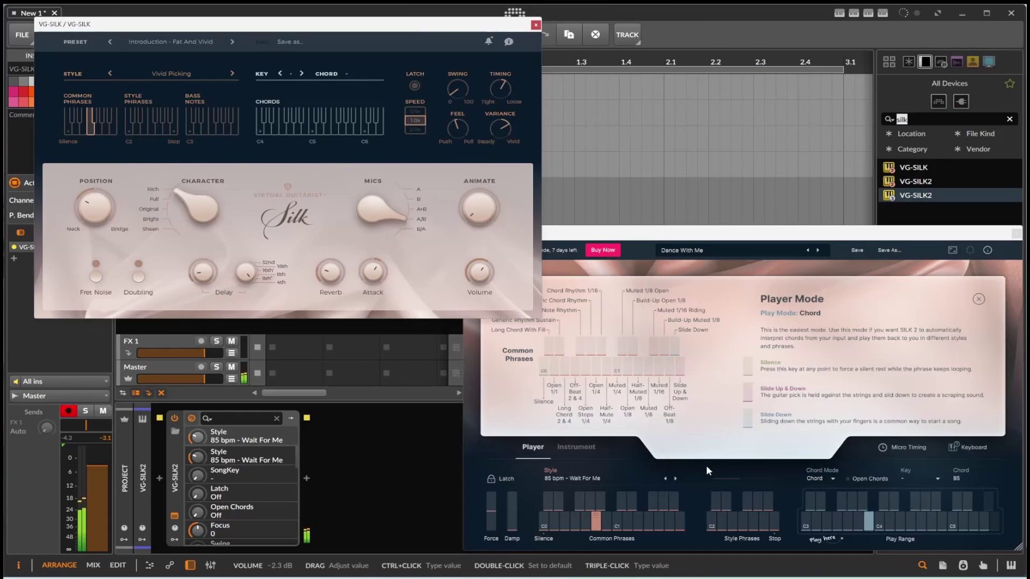
- Step VG-SILK2 through the following styles while playing and choose 130 bpm - Wild Chase
click(674, 479)
click(674, 478)
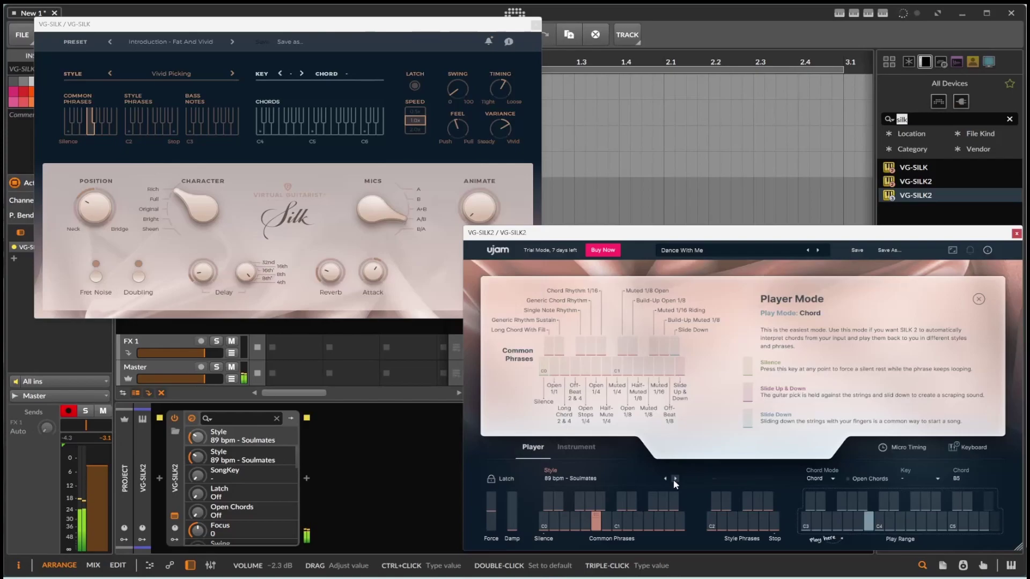
click(674, 479)
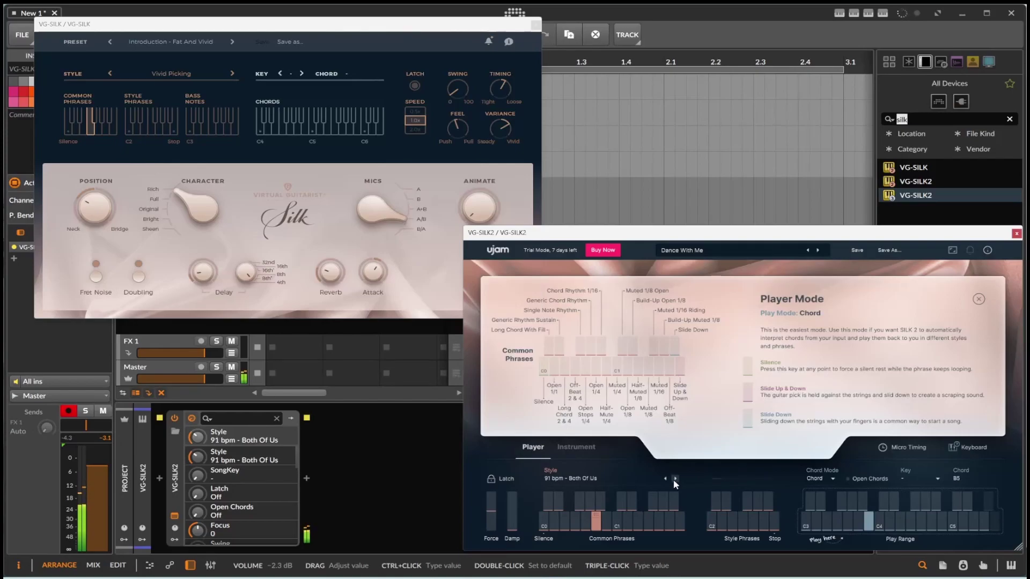
click(600, 480)
click(587, 439)
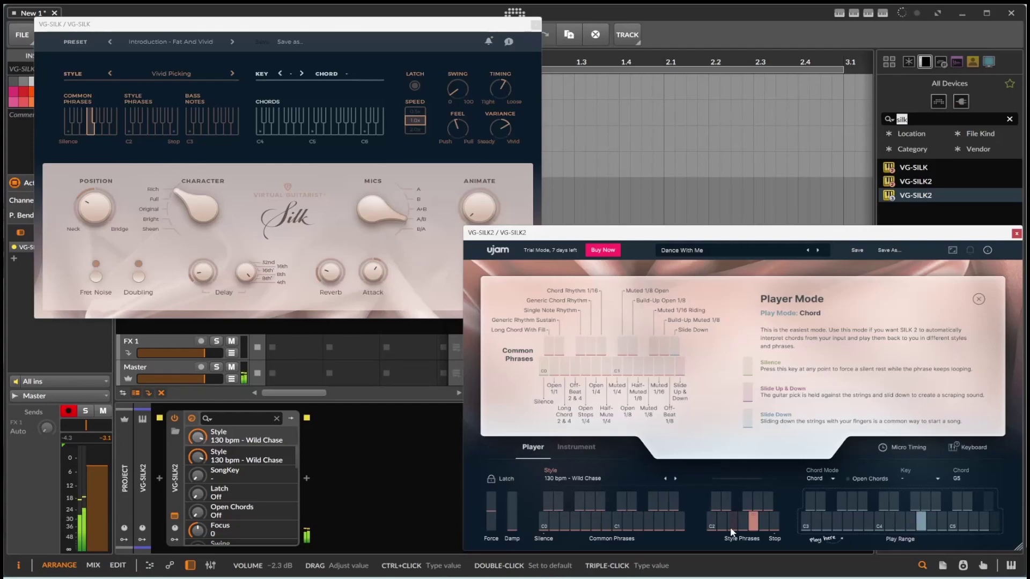
- Move the VG-SILK window down to uncover the transport and set the project tempo to 130 BPM
drag(130, 23, 129, 81)
drag(284, 26, 284, 27)
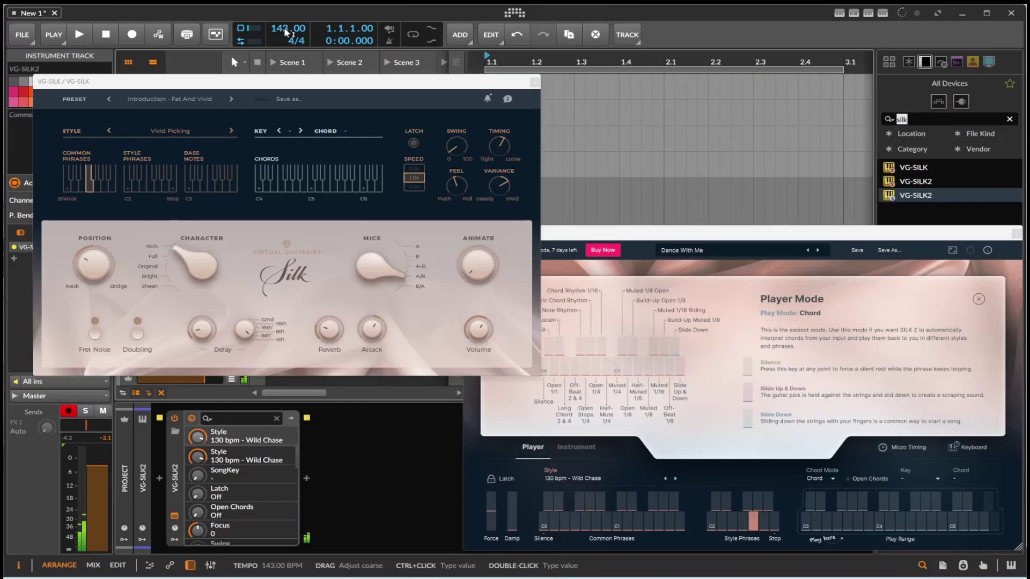
scroll(284, 27, down, 13)
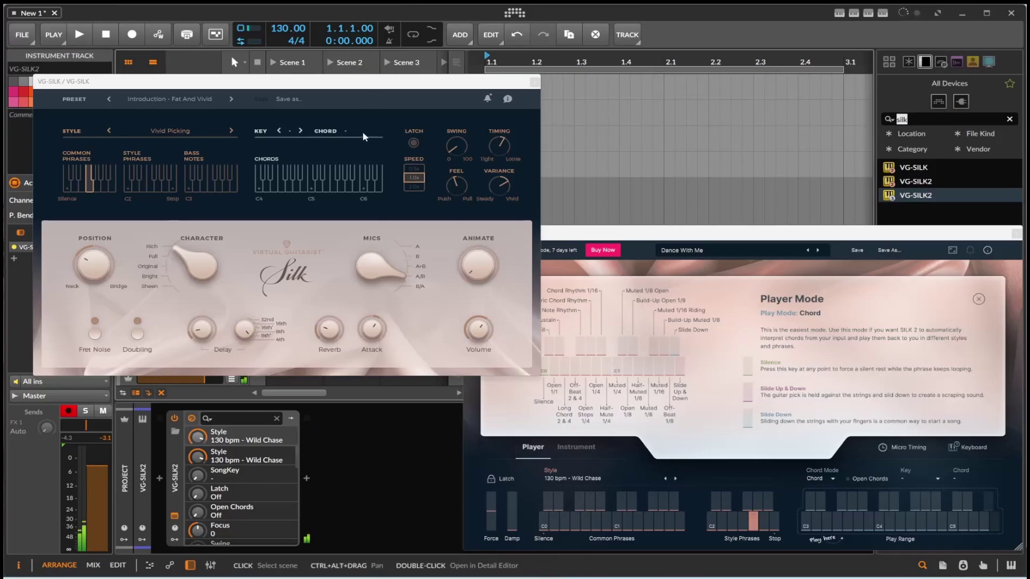
- Set VG-SILK2's key to D / Bm
click(902, 480)
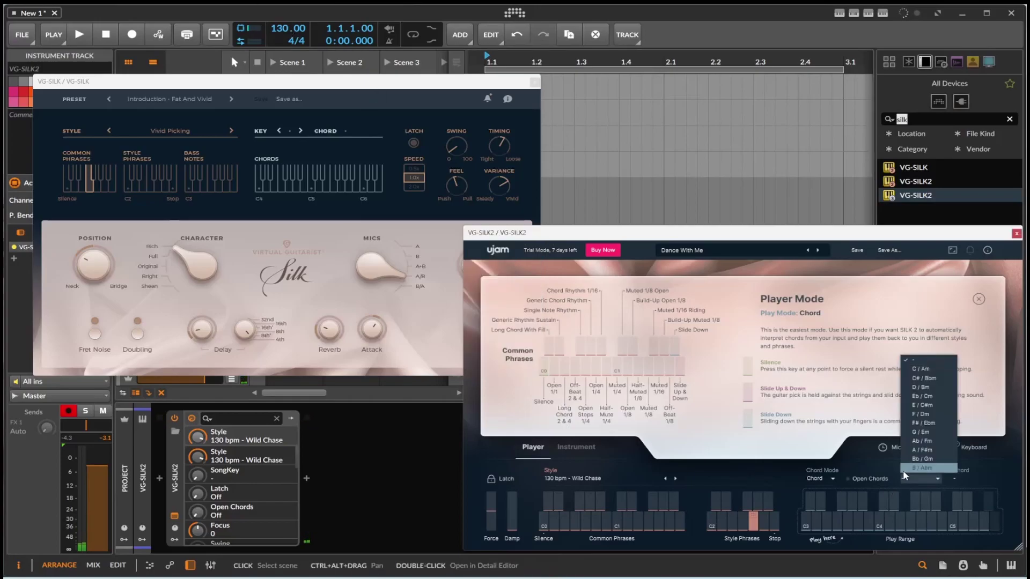
click(926, 386)
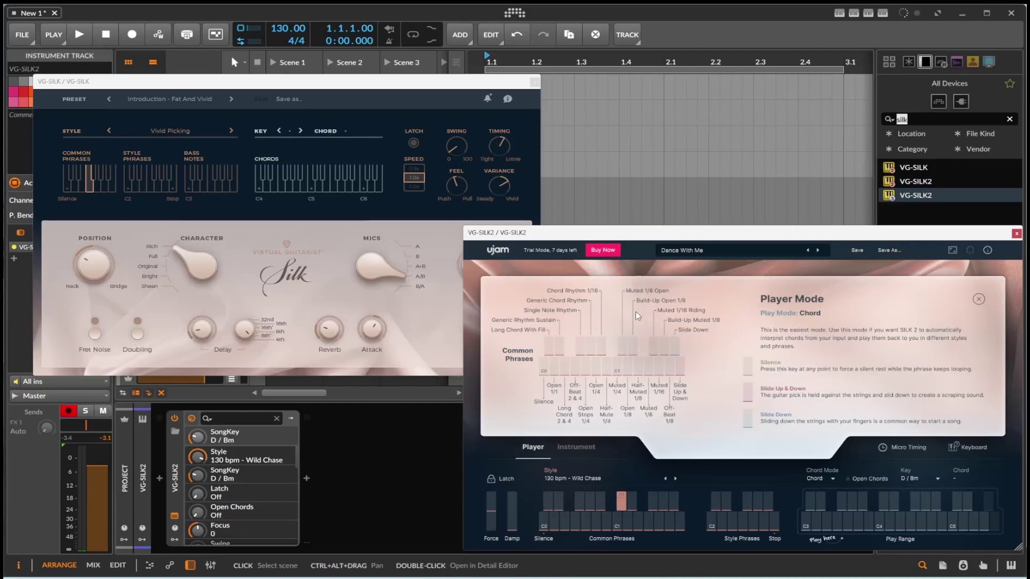
- Look at VG-SILK2's Micro Timing settings, closing both them and the keyboard overview
click(927, 451)
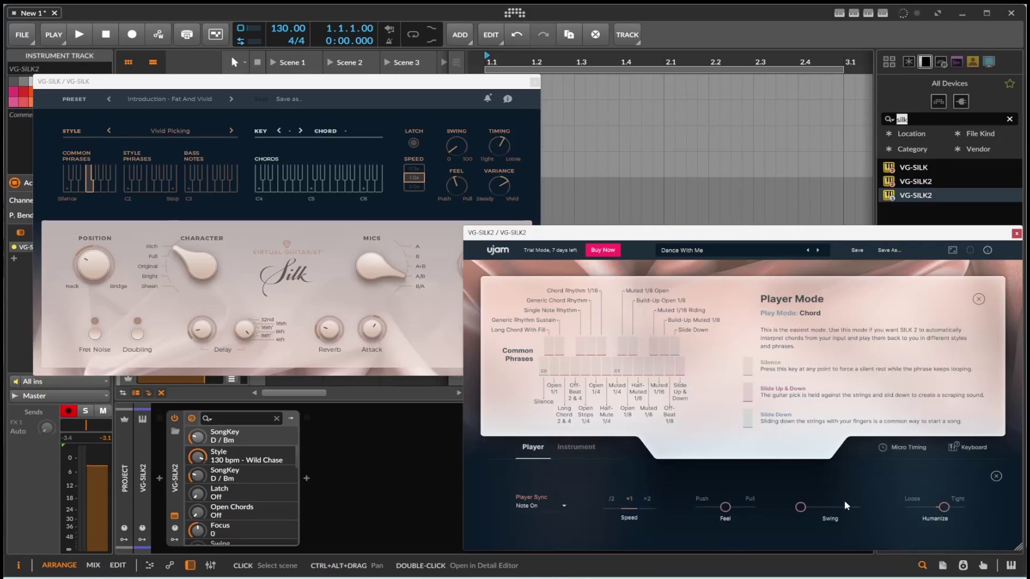
click(974, 446)
click(905, 447)
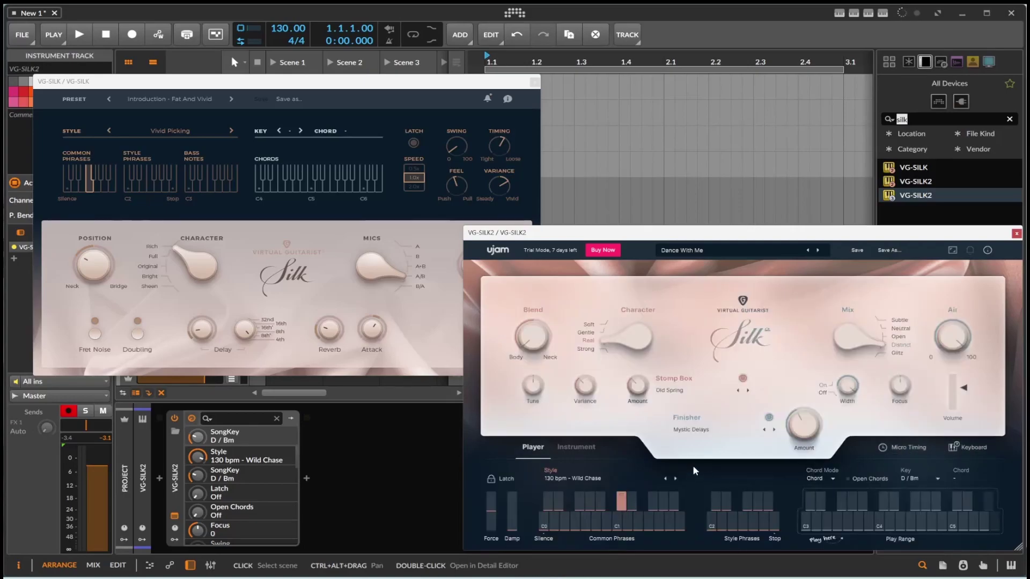
- Turn VG-SILK2's Blend partway from Body towards Neck and set Air to 54.6 %
drag(538, 336, 549, 300)
drag(671, 236, 663, 213)
drag(947, 314, 948, 361)
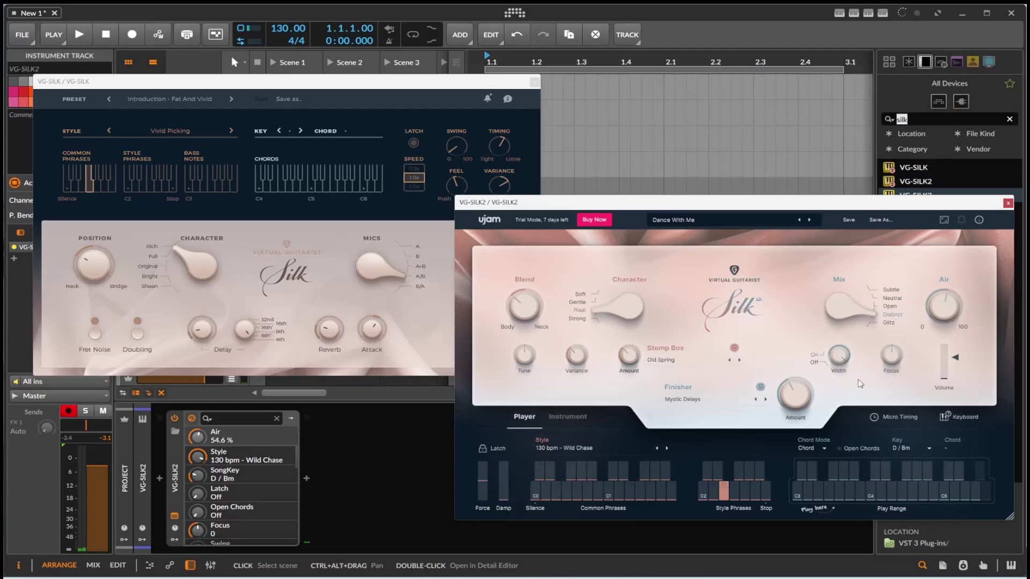
- Change VG-SILK2's Finisher to the Remix Reverb effect and set its amount to 66.3 %
click(699, 400)
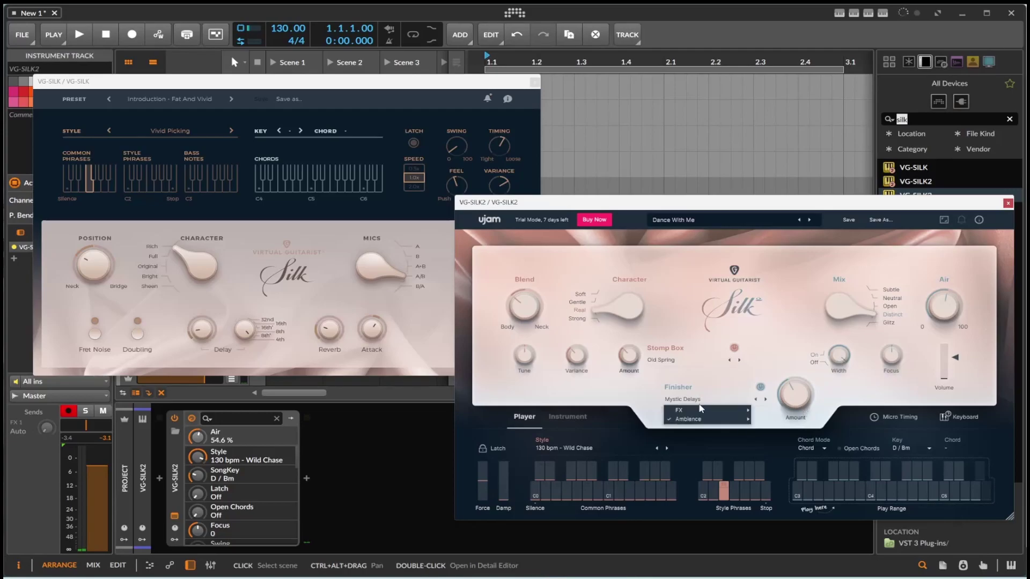
mouse_move(701, 410)
click(791, 285)
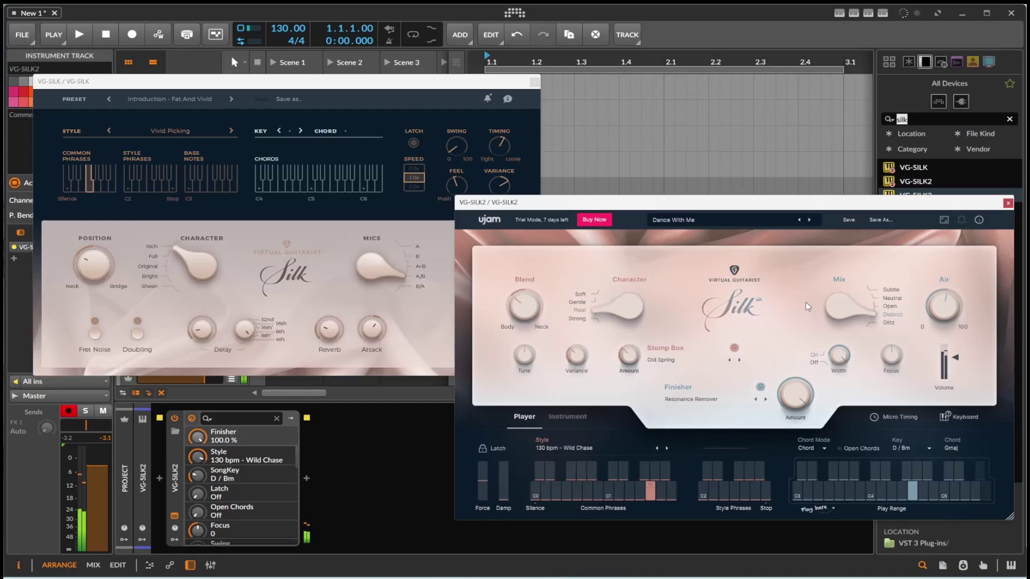
click(765, 400)
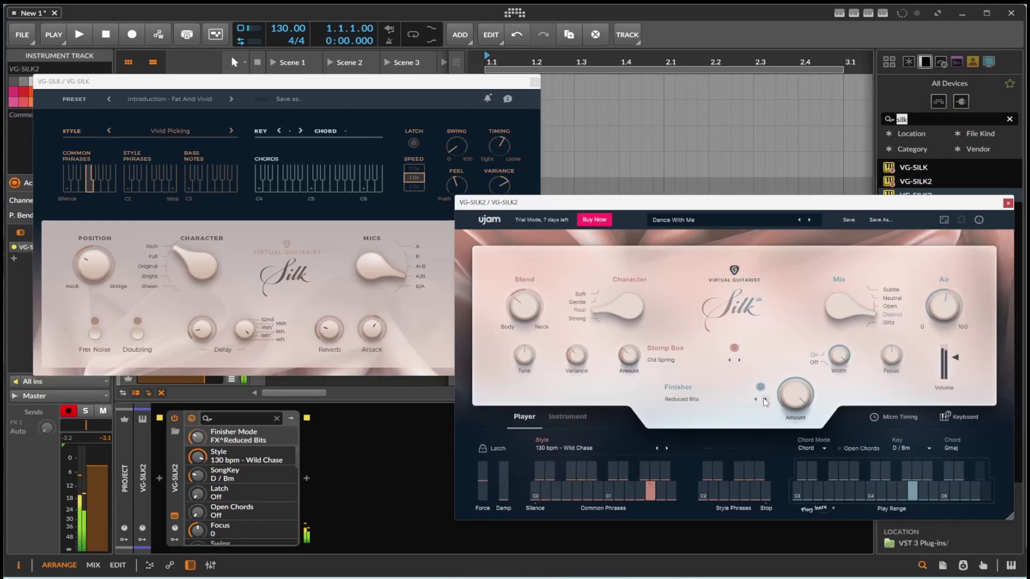
click(764, 400)
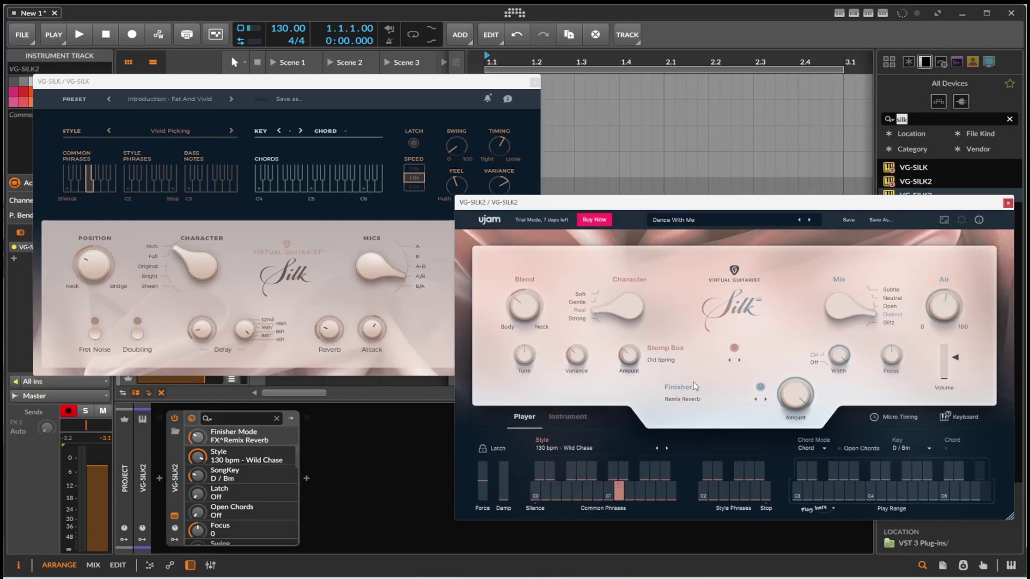
click(793, 385)
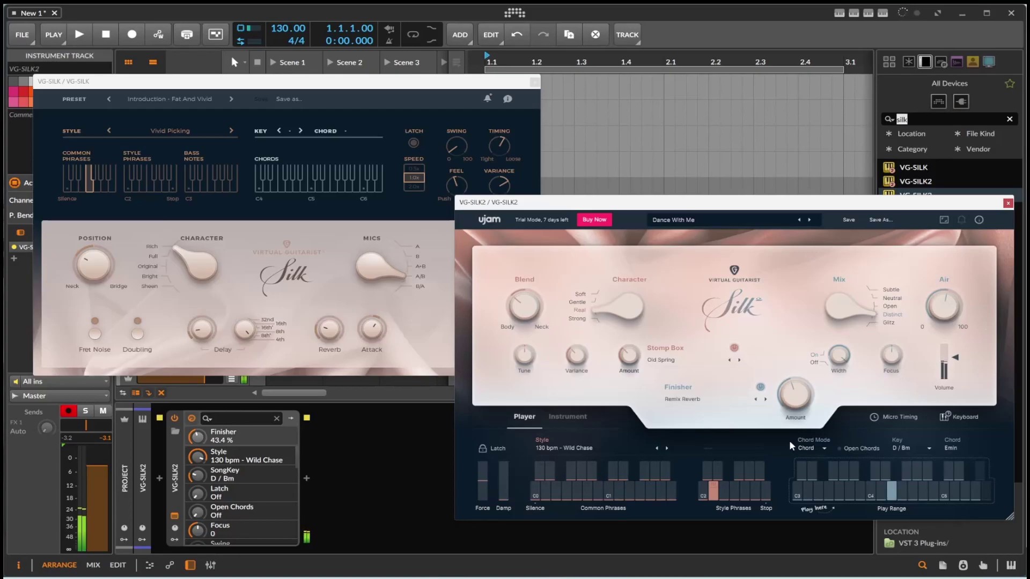
drag(793, 391, 789, 372)
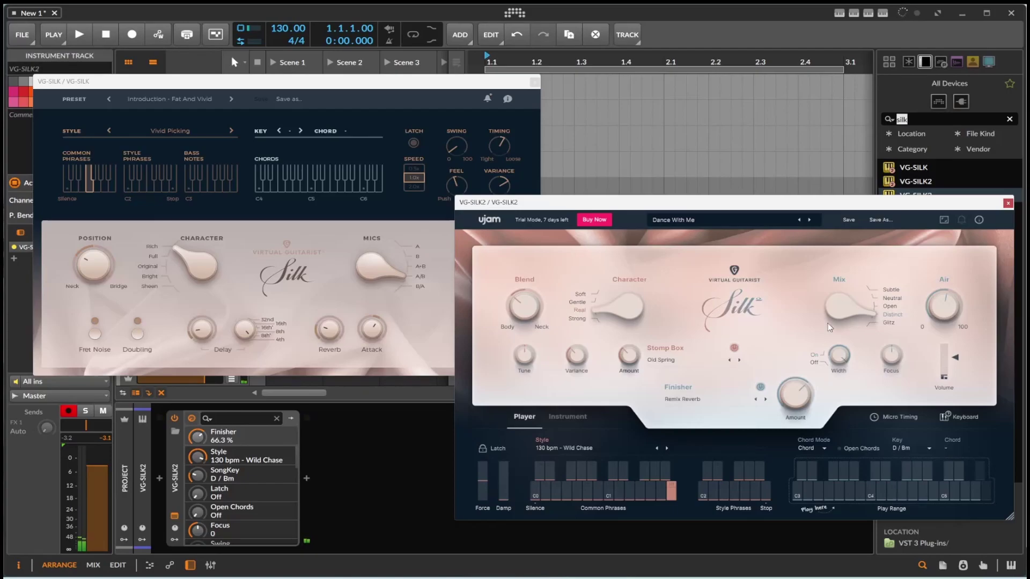
- Load Remixer 2 as VG-SILK2's Stomp Box effect and set its amount to 72.5 %
click(674, 360)
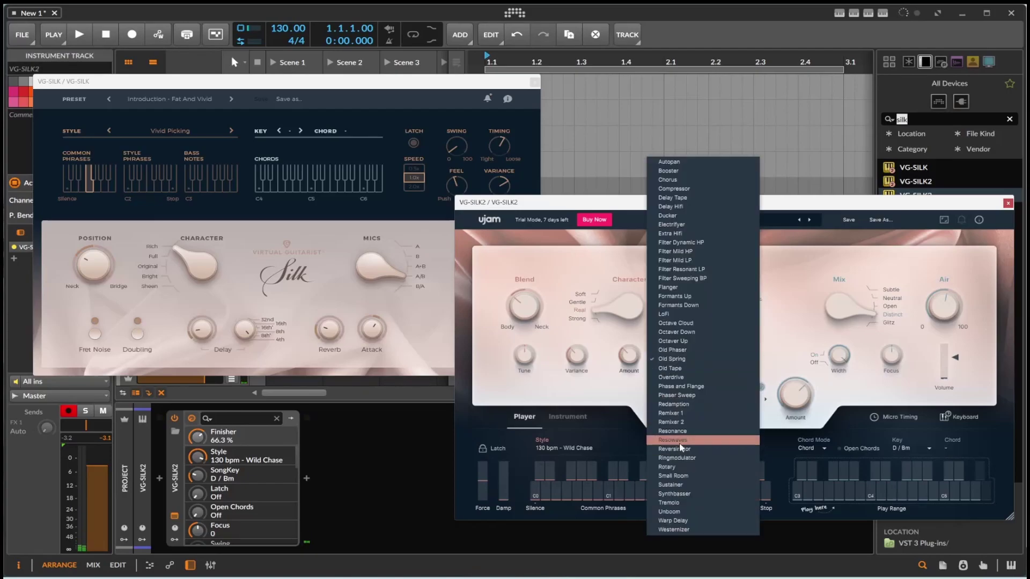
click(677, 422)
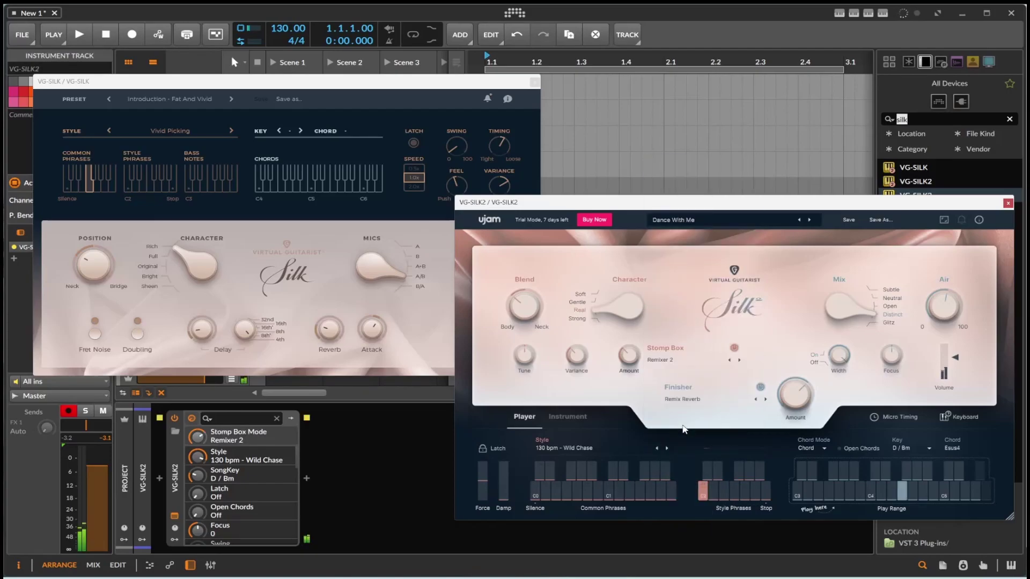
drag(629, 355, 631, 314)
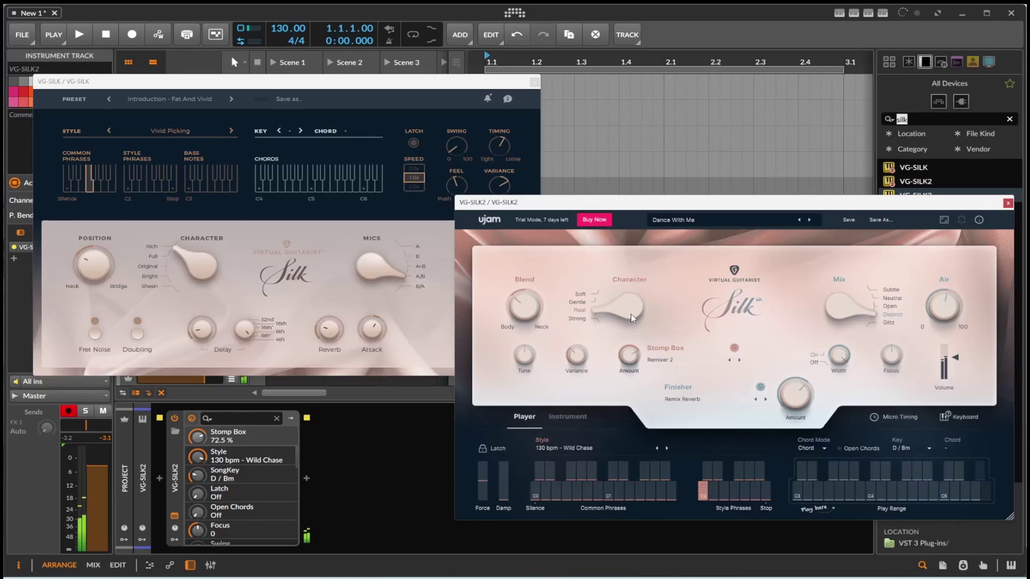
- Switch VG-SILK2's Finisher off and set the Stomp Box amount to 93.0 %
click(759, 388)
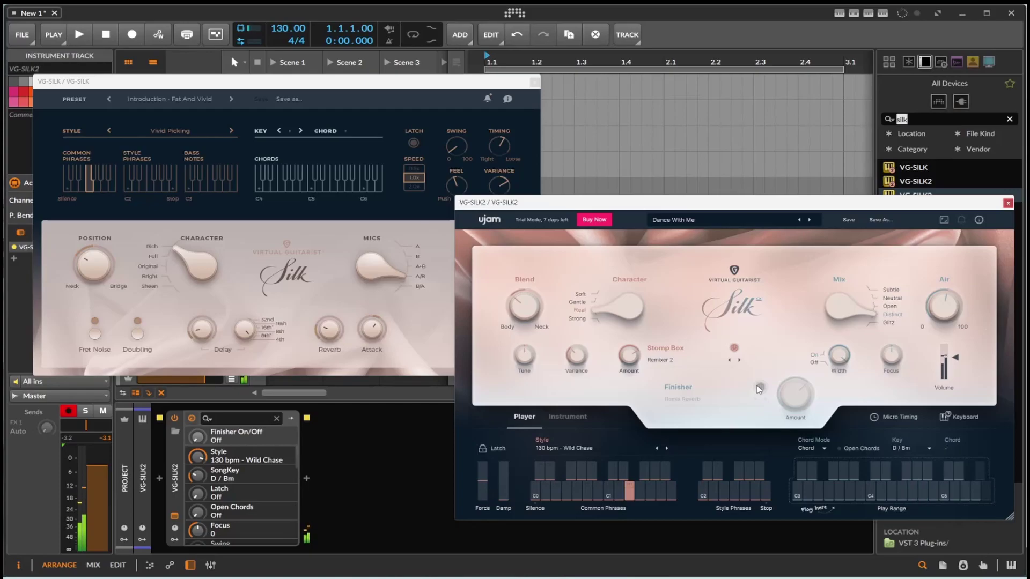
click(631, 357)
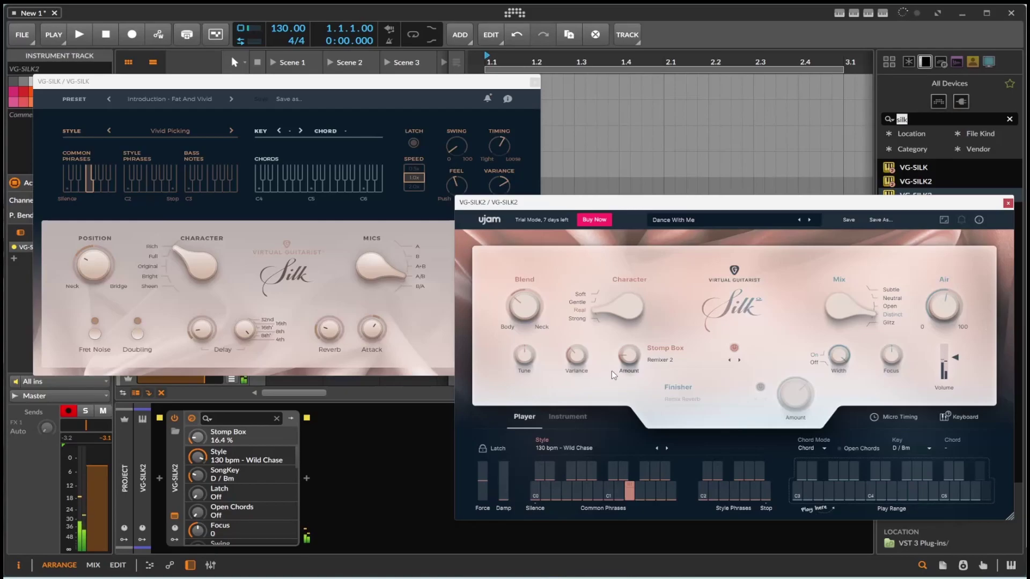
drag(633, 358, 637, 289)
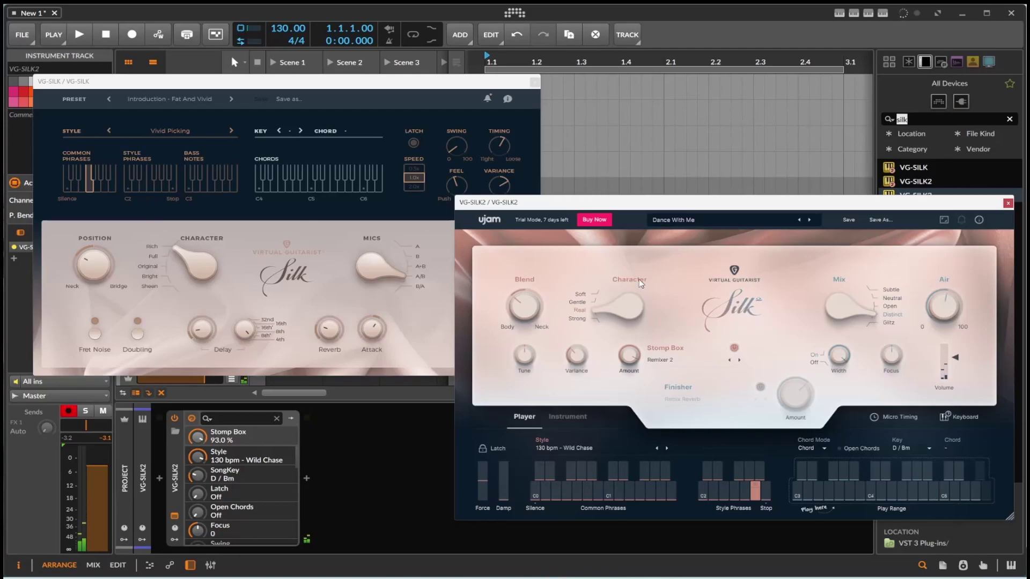
- Set VG-SILK2's Character to Gentle and turn Latch on, trying a common phrase and keys in the play range
drag(617, 307, 625, 291)
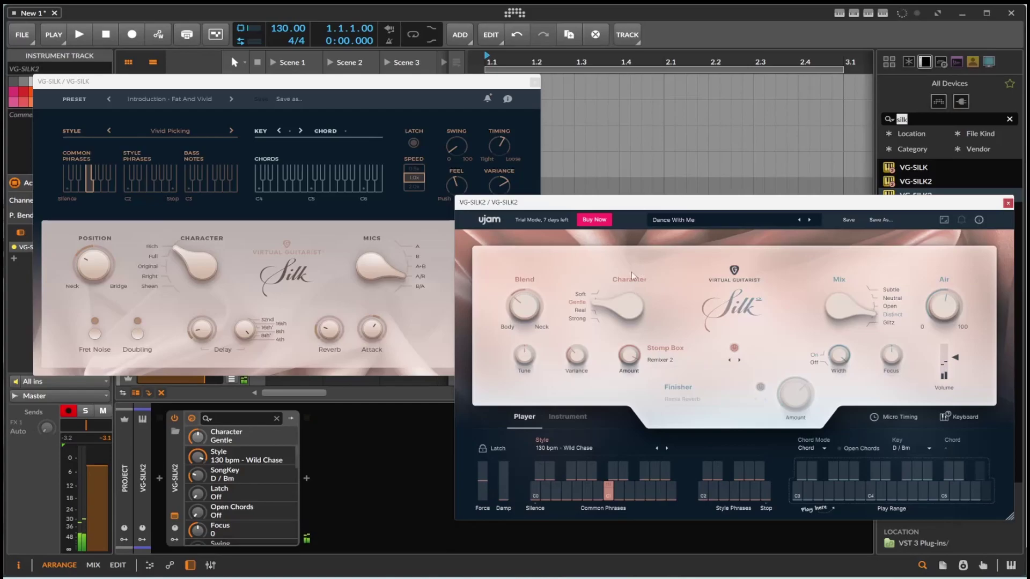
click(500, 450)
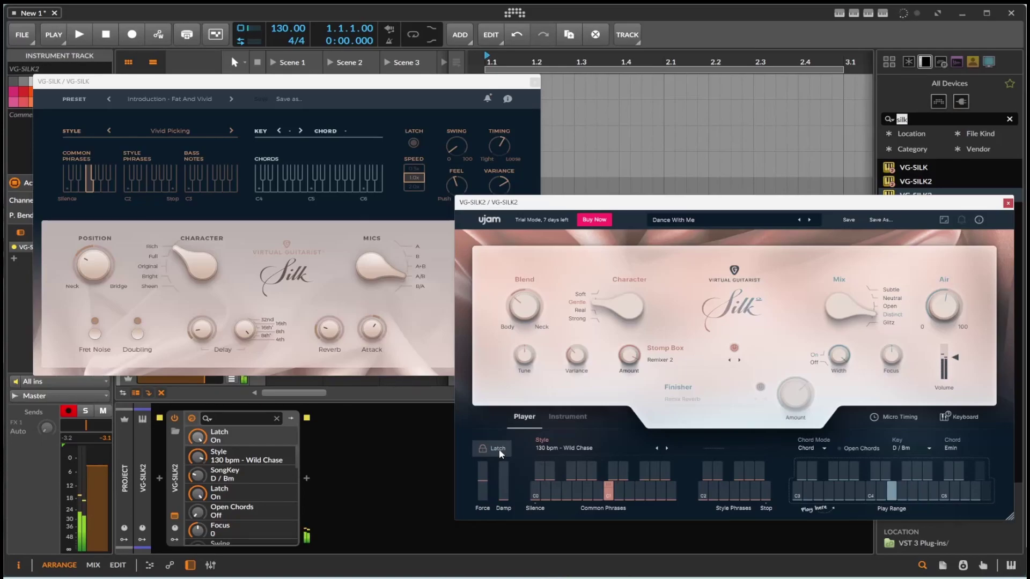
click(596, 496)
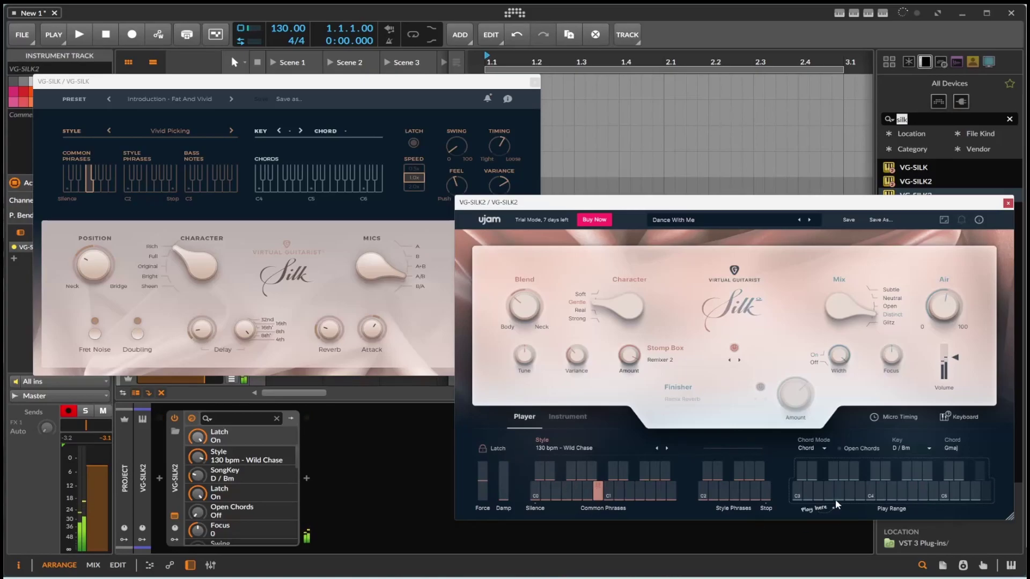
click(492, 449)
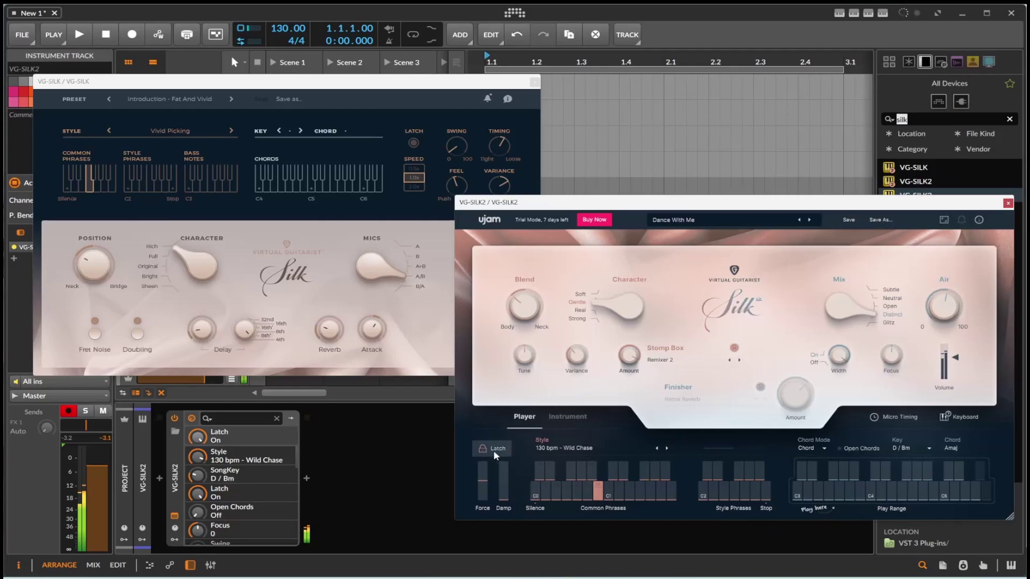
click(820, 499)
click(492, 448)
click(857, 489)
- Adjust VG-SILK2's Damp and Force controls, leaving Damp low, and turn Latch off
mouse_move(506, 495)
mouse_down()
mouse_move(502, 430)
mouse_move(499, 490)
mouse_up()
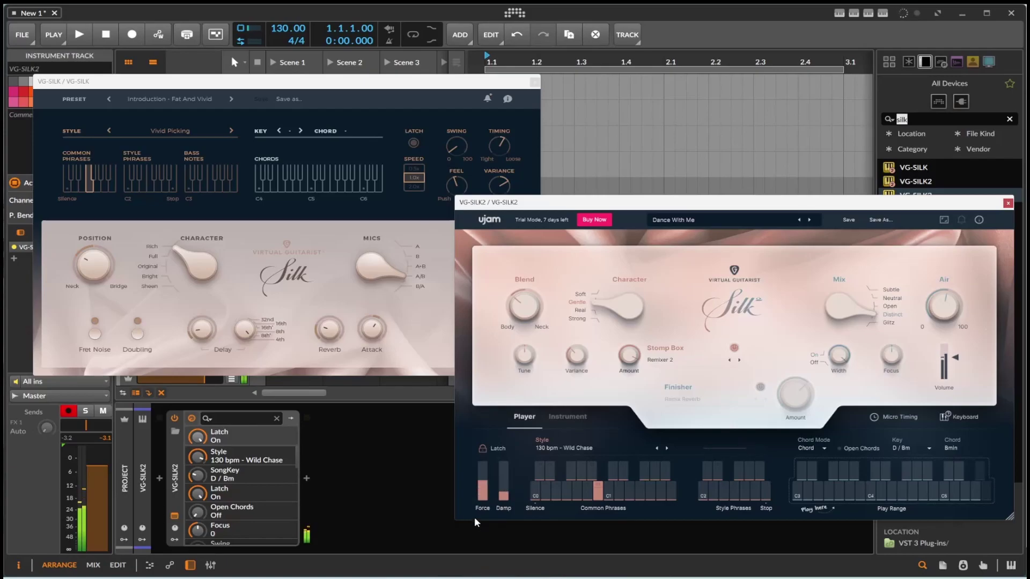
drag(492, 461, 491, 504)
click(496, 450)
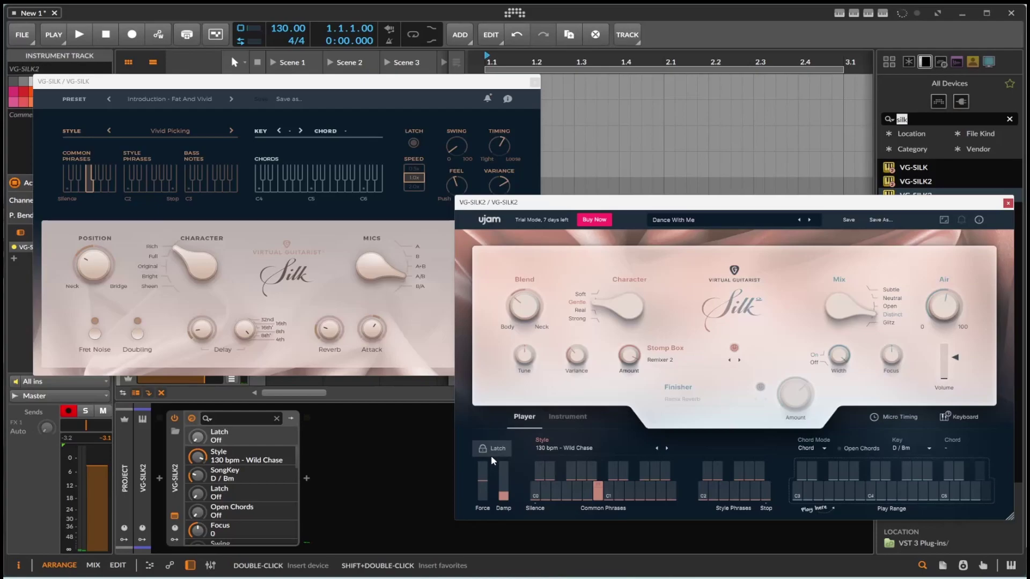
- Switch VG-SILK2 to Instrument mode and look at its key switch overview with Trigger Mode on
click(570, 416)
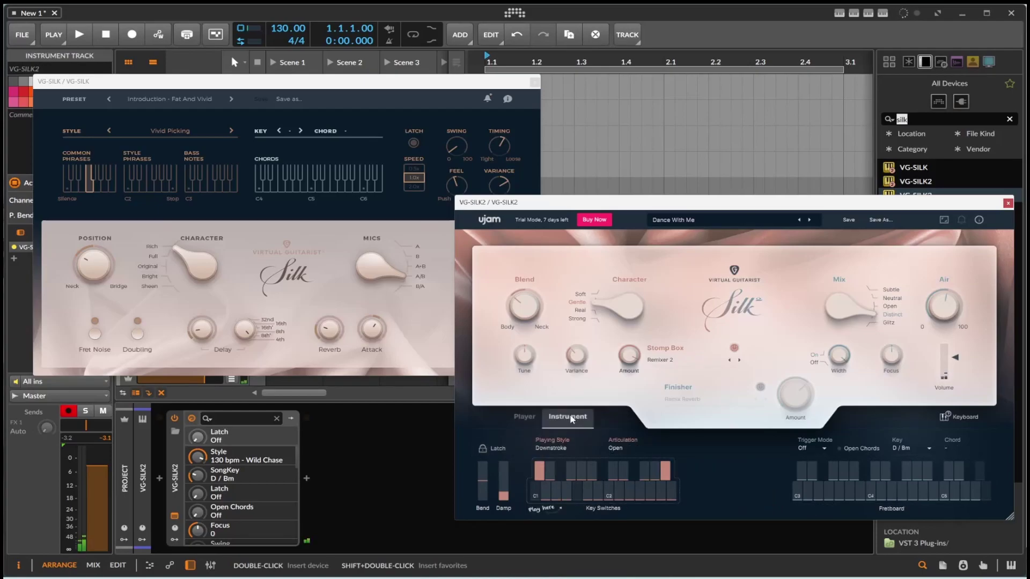
click(860, 490)
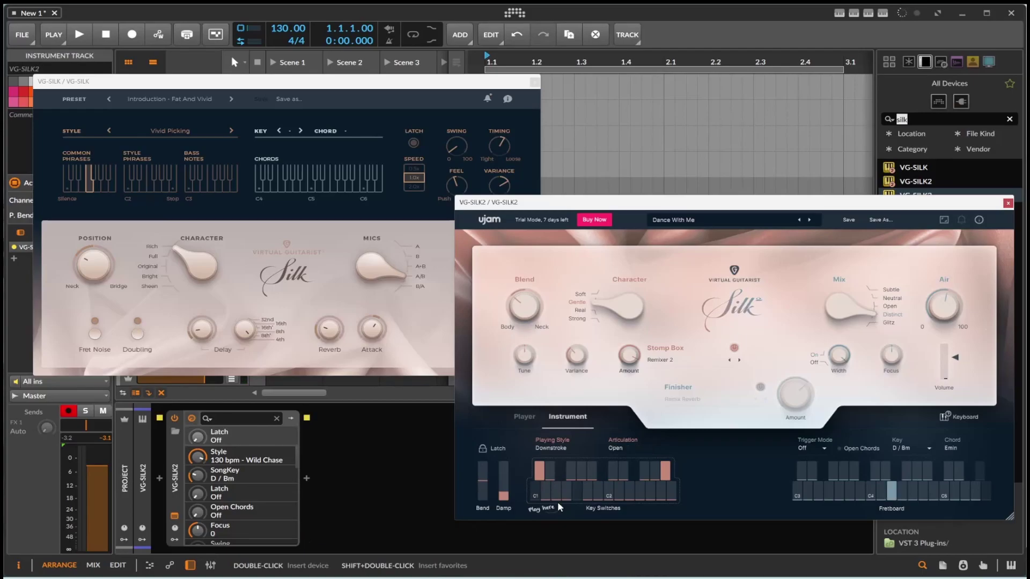
mouse_move(816, 462)
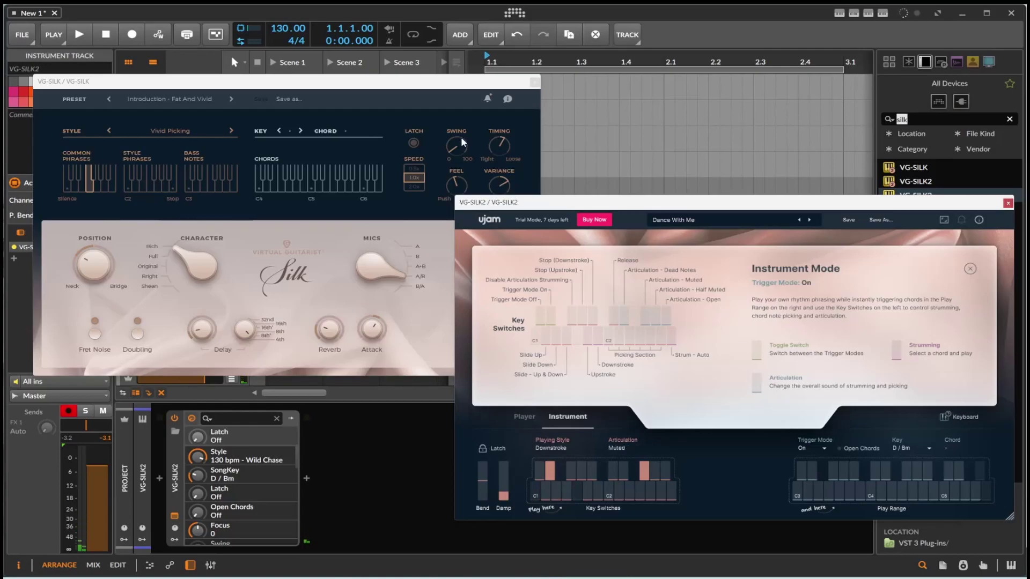
- Move the VG-SILK window off the track list, set the VG-SILK2 track volume to -3.4 dB, and bring the VG-SILK2 window forward
drag(430, 89, 678, 78)
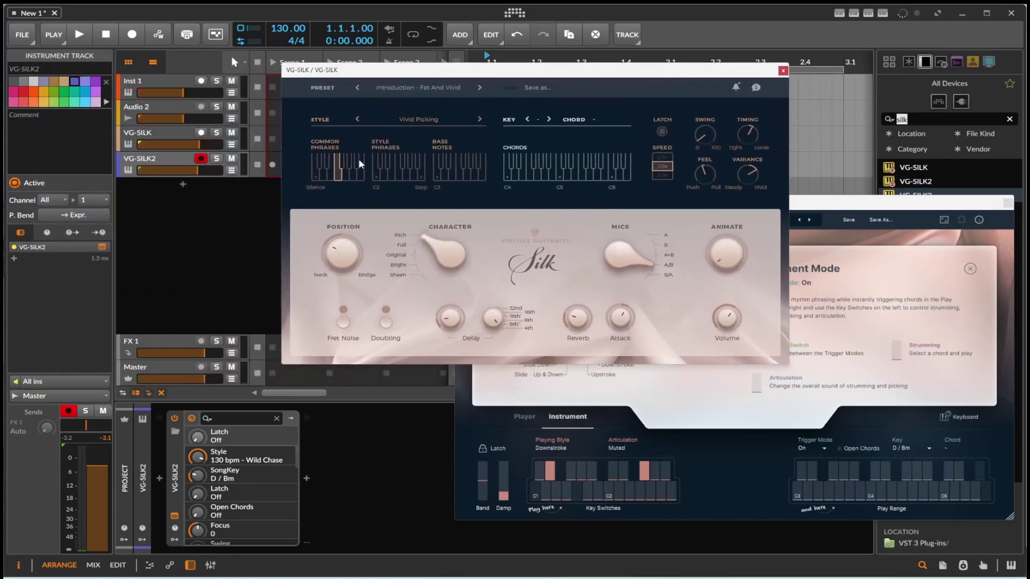
click(197, 166)
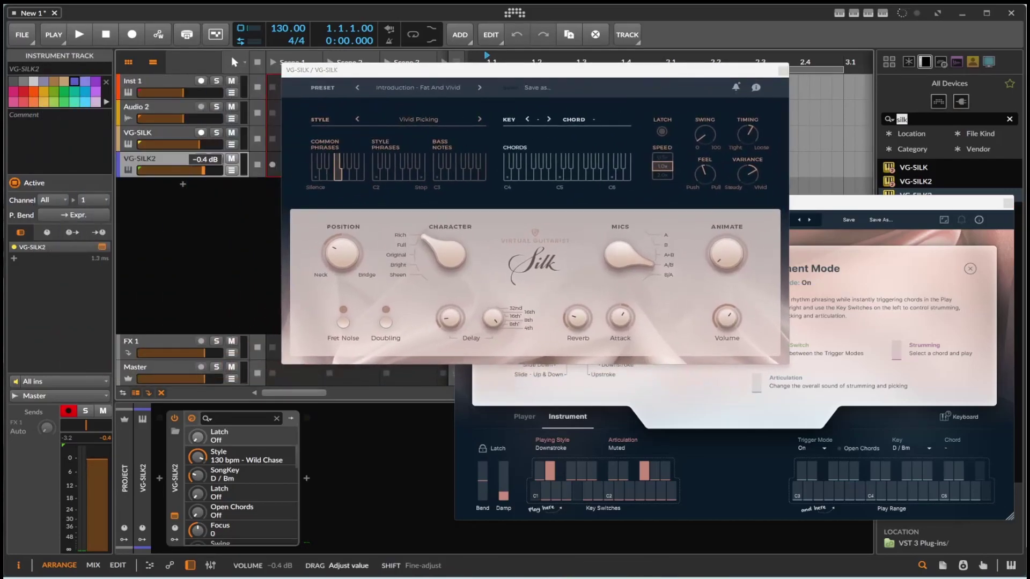
drag(822, 203, 744, 192)
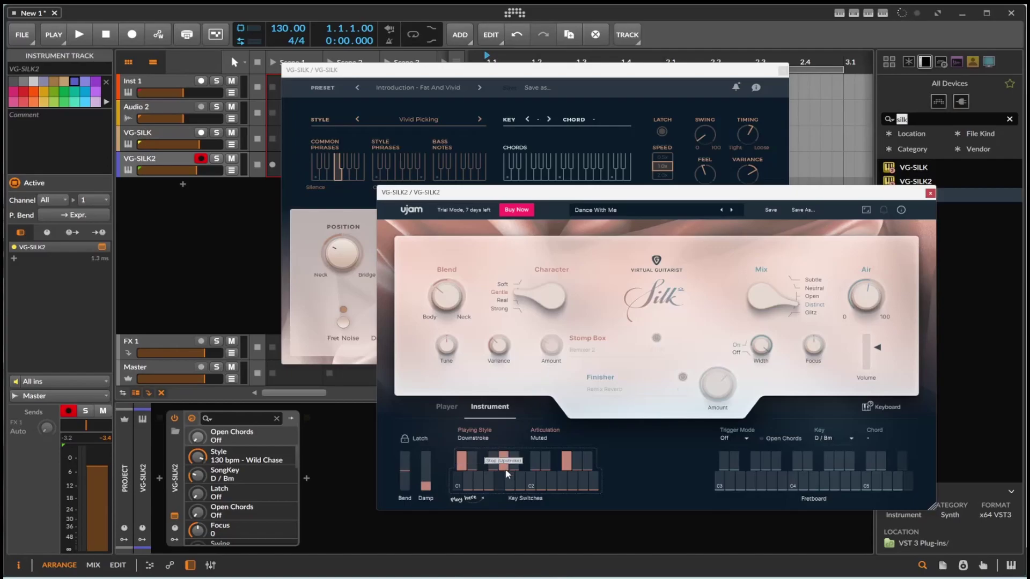
- Set VG-SILK2's articulation to Open and spread the two plug-in windows apart
click(585, 465)
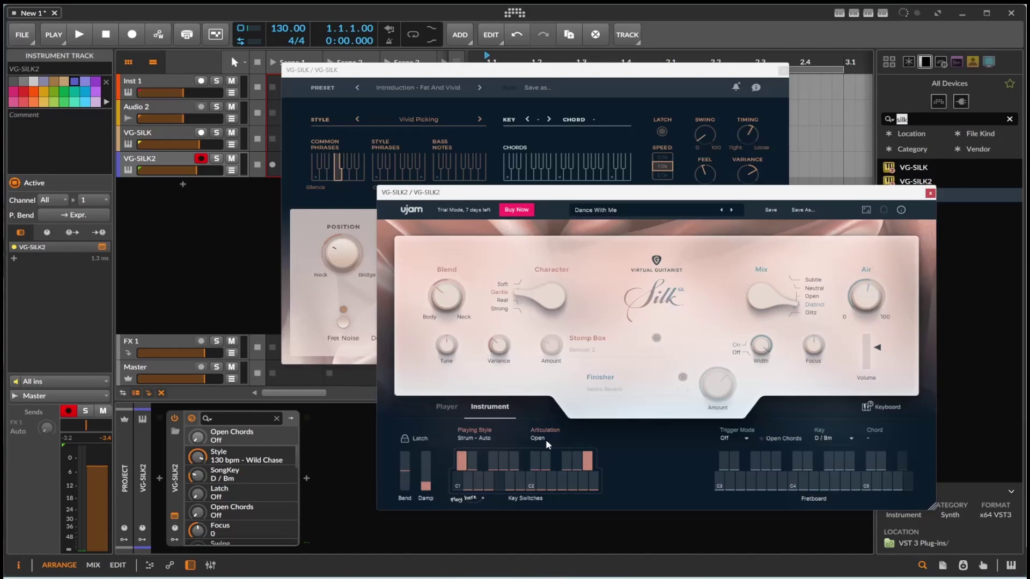
drag(454, 74, 238, 35)
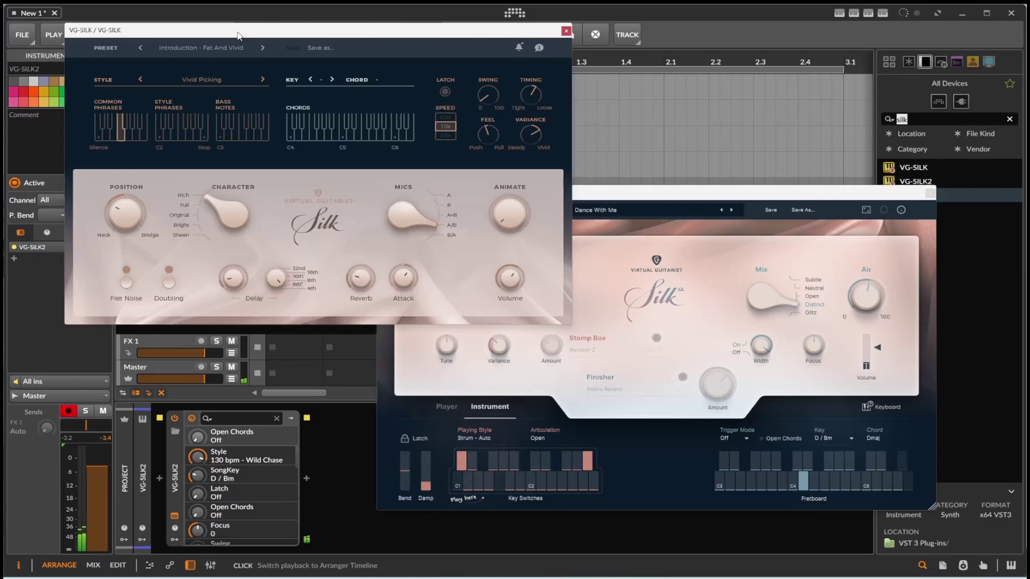
drag(647, 199, 685, 227)
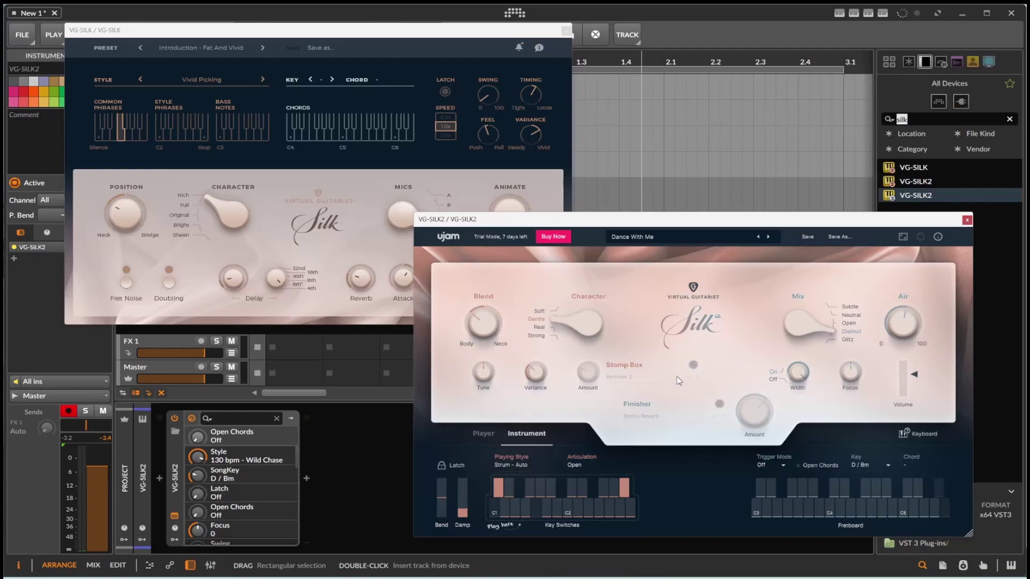
- Turn VG-SILK2's Stomp Box and Finisher effects back on
click(693, 365)
click(719, 405)
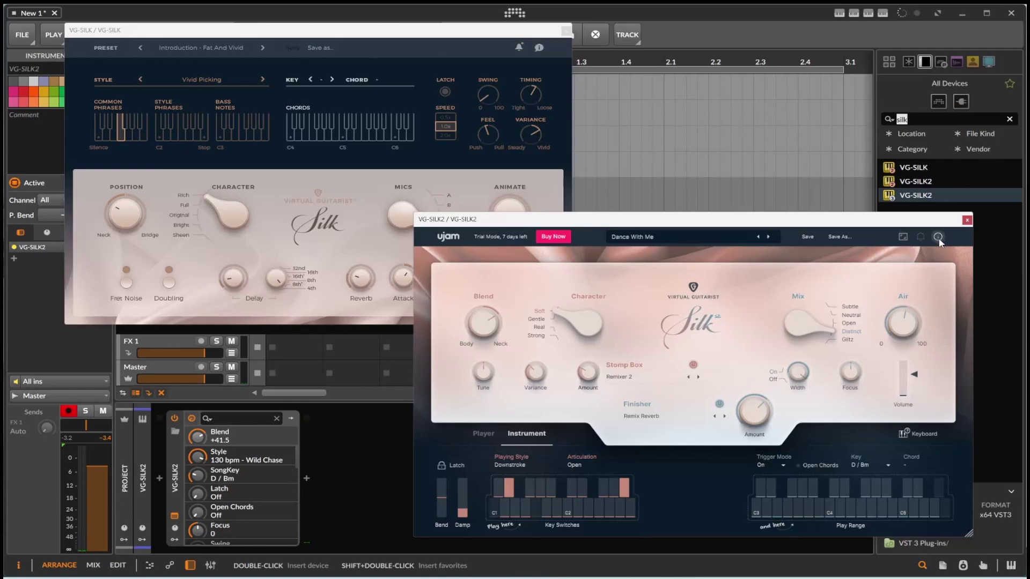
- Load the factory preset Delay Rain in VG-SILK2 and switch back to Player mode
click(725, 239)
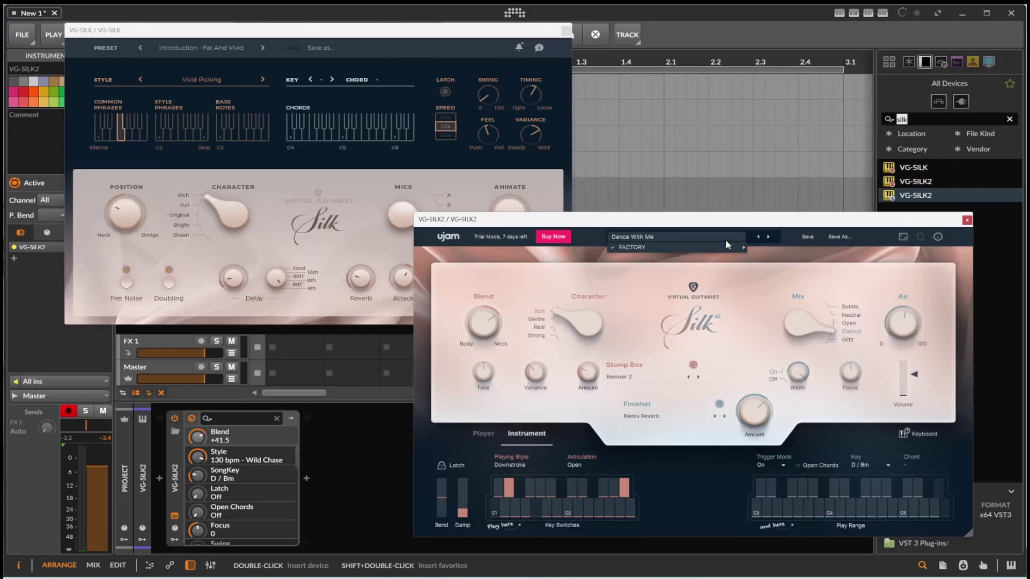
mouse_move(715, 249)
mouse_move(788, 257)
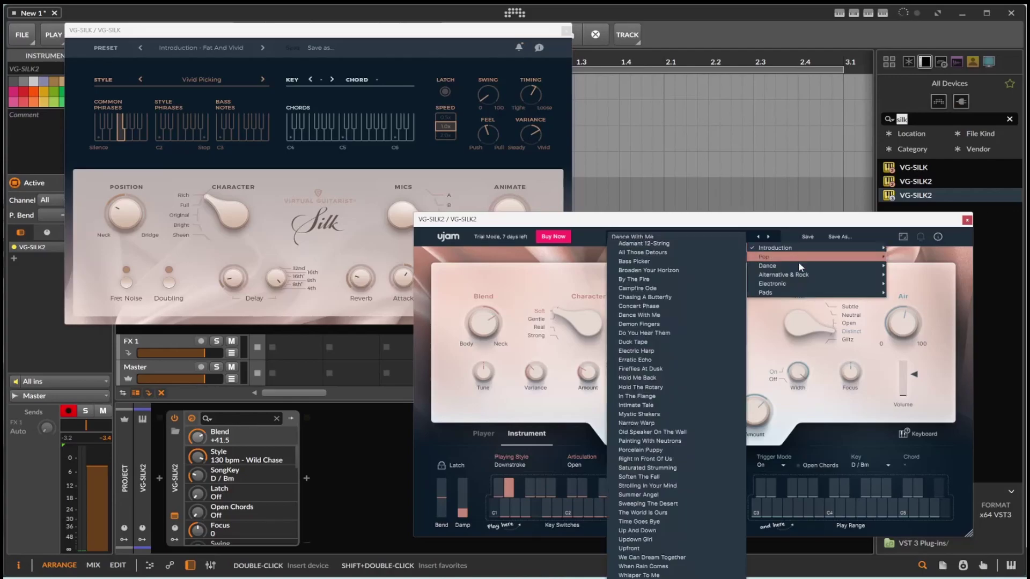
click(667, 321)
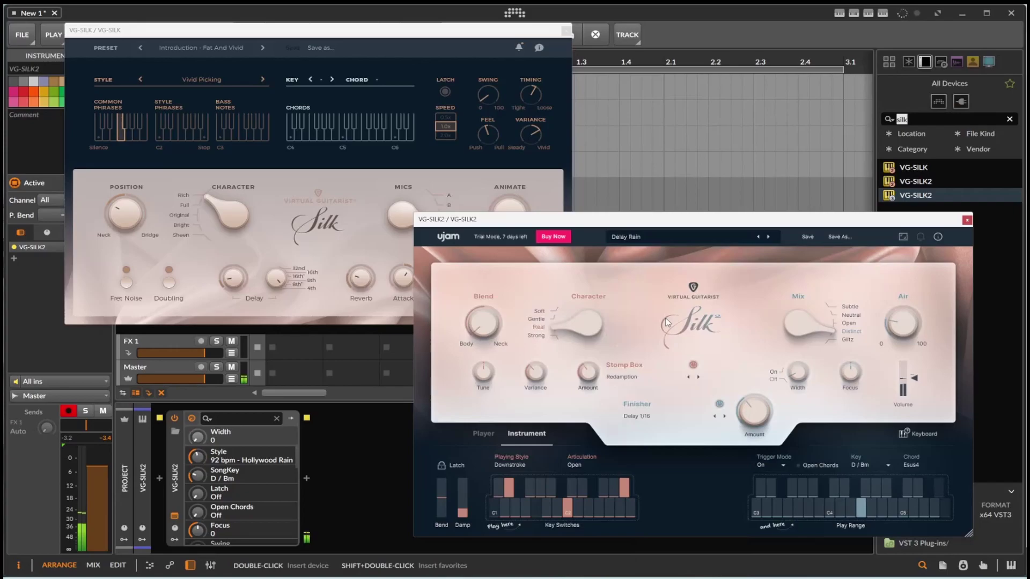
click(488, 438)
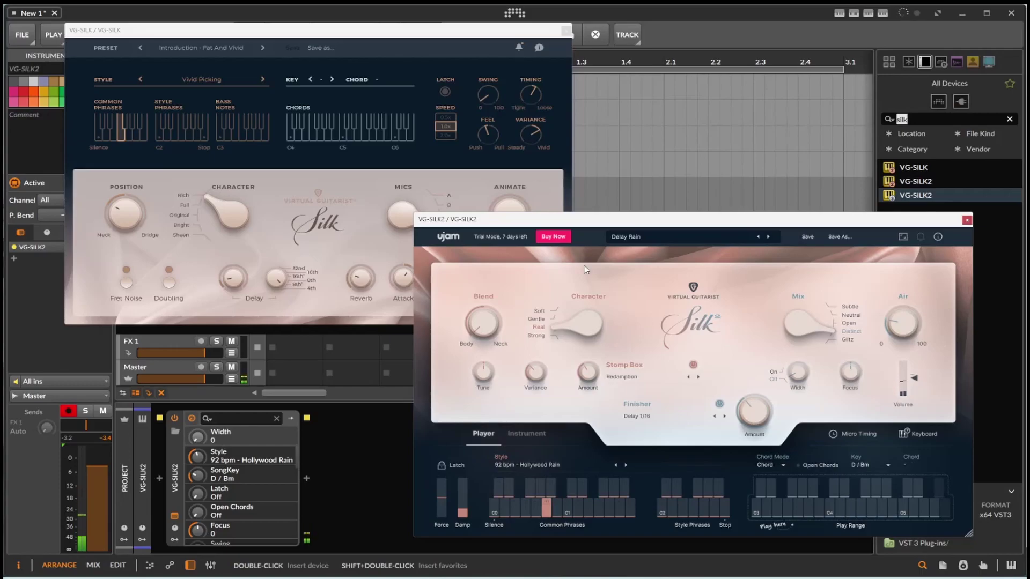
- Move the VG-SILK window down to uncover the transport and set the project tempo to 69 BPM
click(313, 36)
drag(313, 36, 325, 105)
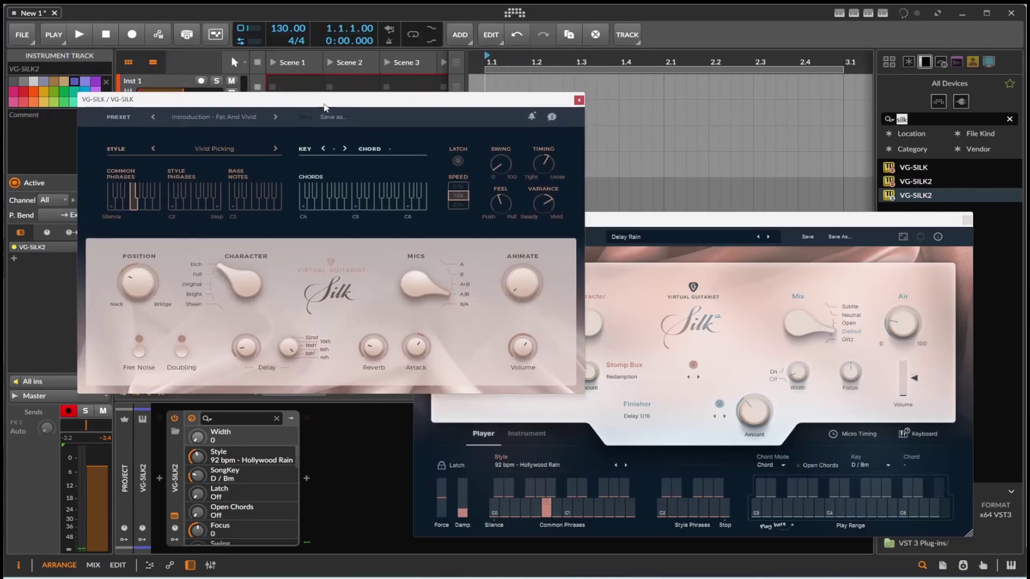
drag(282, 28, 278, 34)
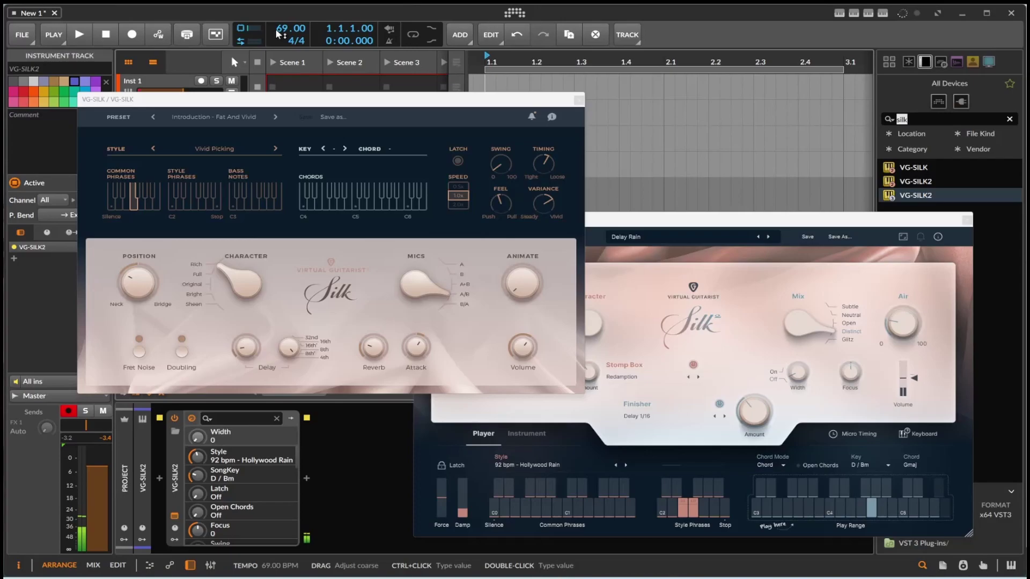
- Move the VG-SILK window back up away from VG-SILK2 and bring the VG-SILK2 window to the front
drag(498, 105, 459, 68)
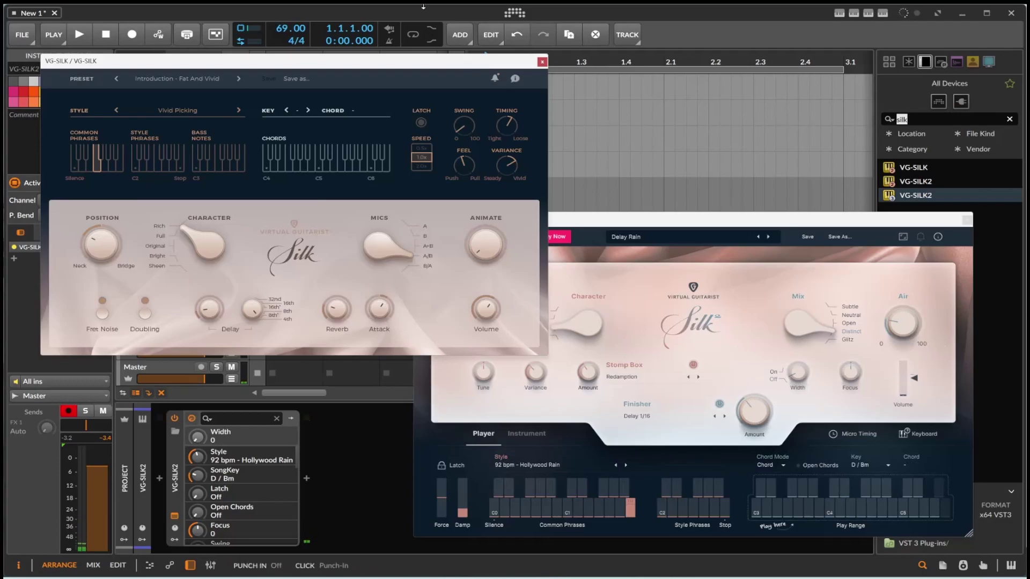
click(715, 313)
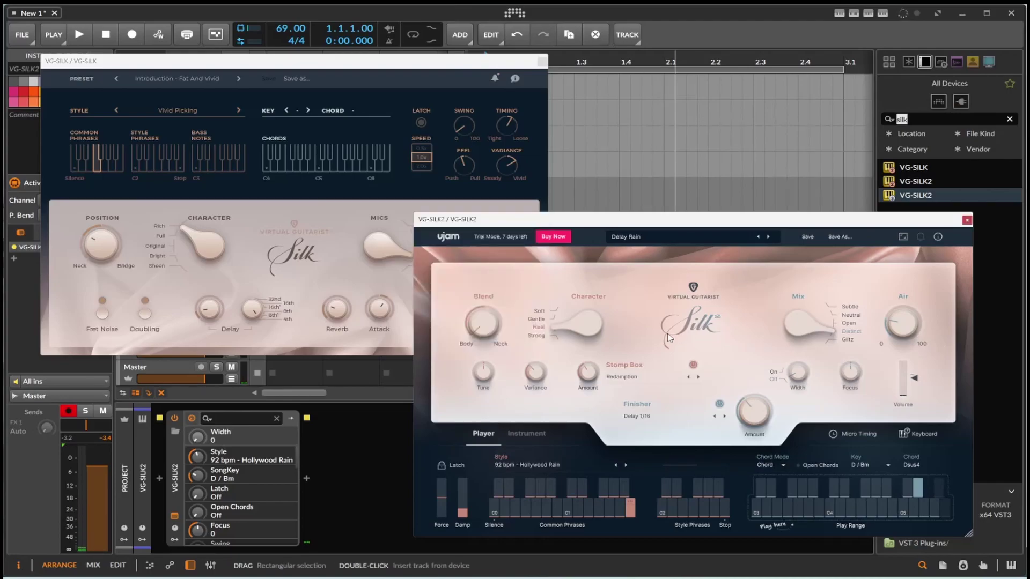